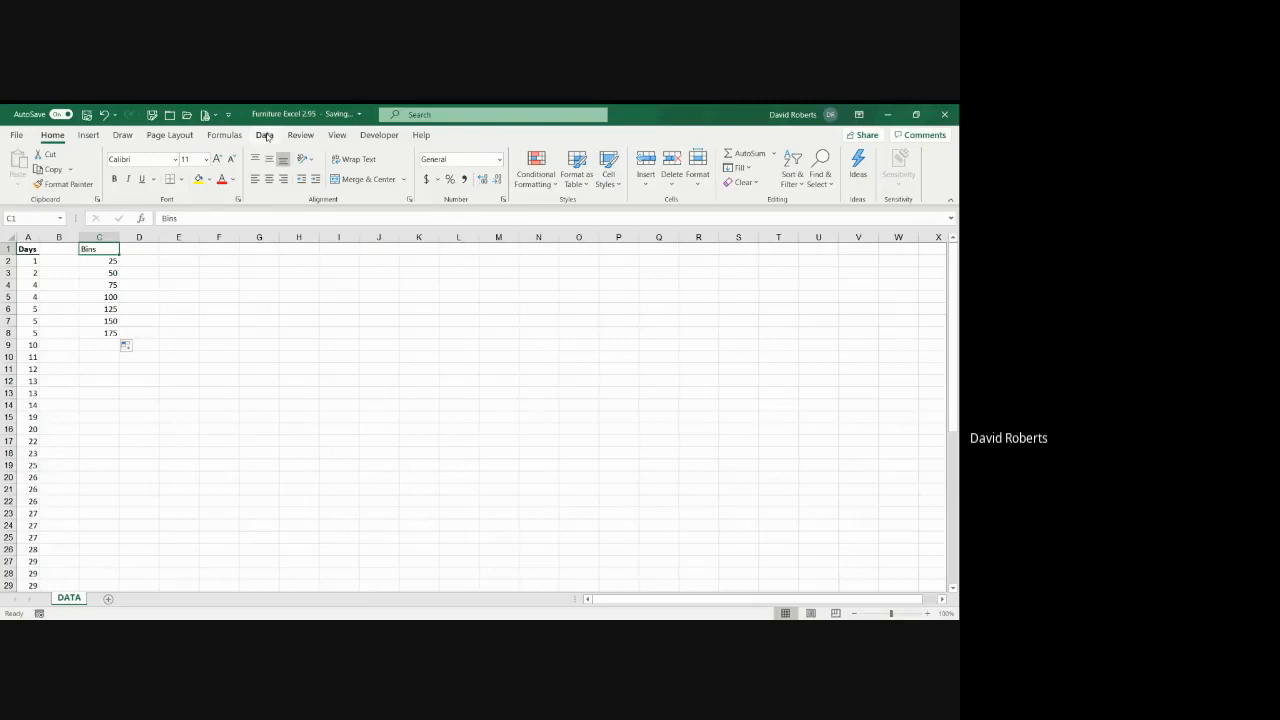
# Start a Histogram analysis from the data analysis tools with the Days values A2:A51 as the input range
pyautogui.click(265, 136)
pyautogui.click(877, 153)
pyautogui.click(520, 369)
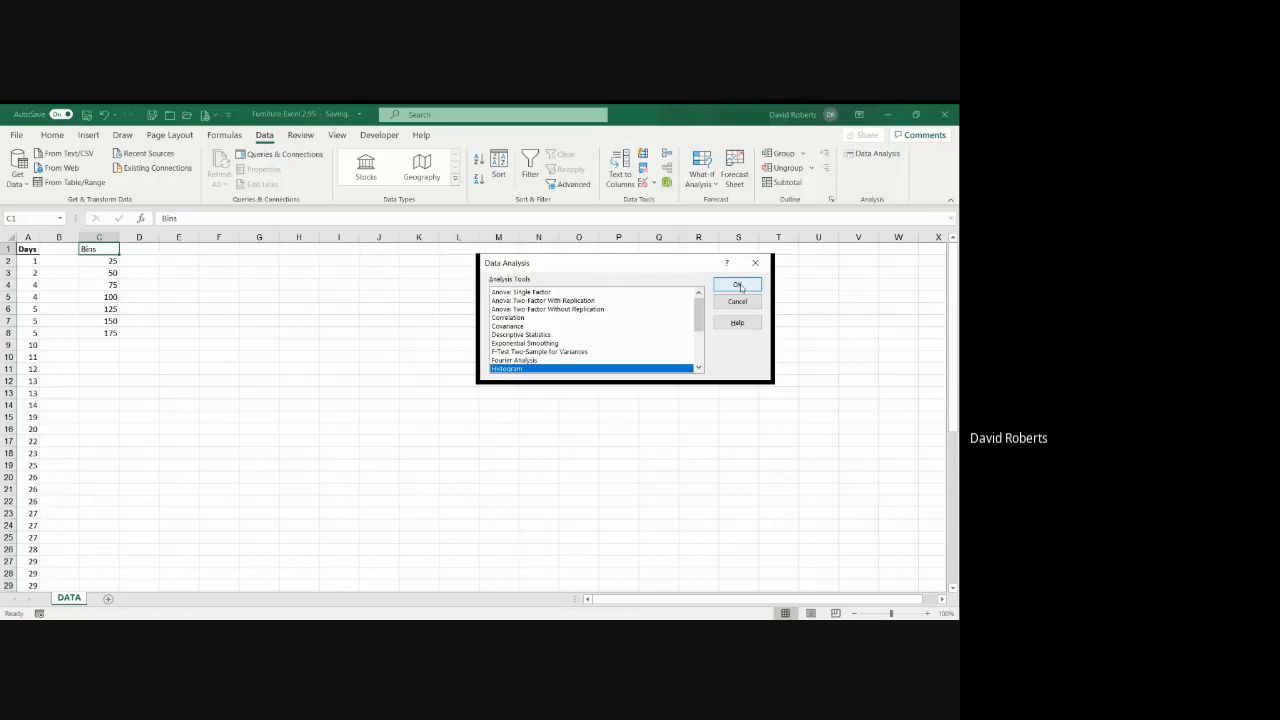
pyautogui.click(738, 285)
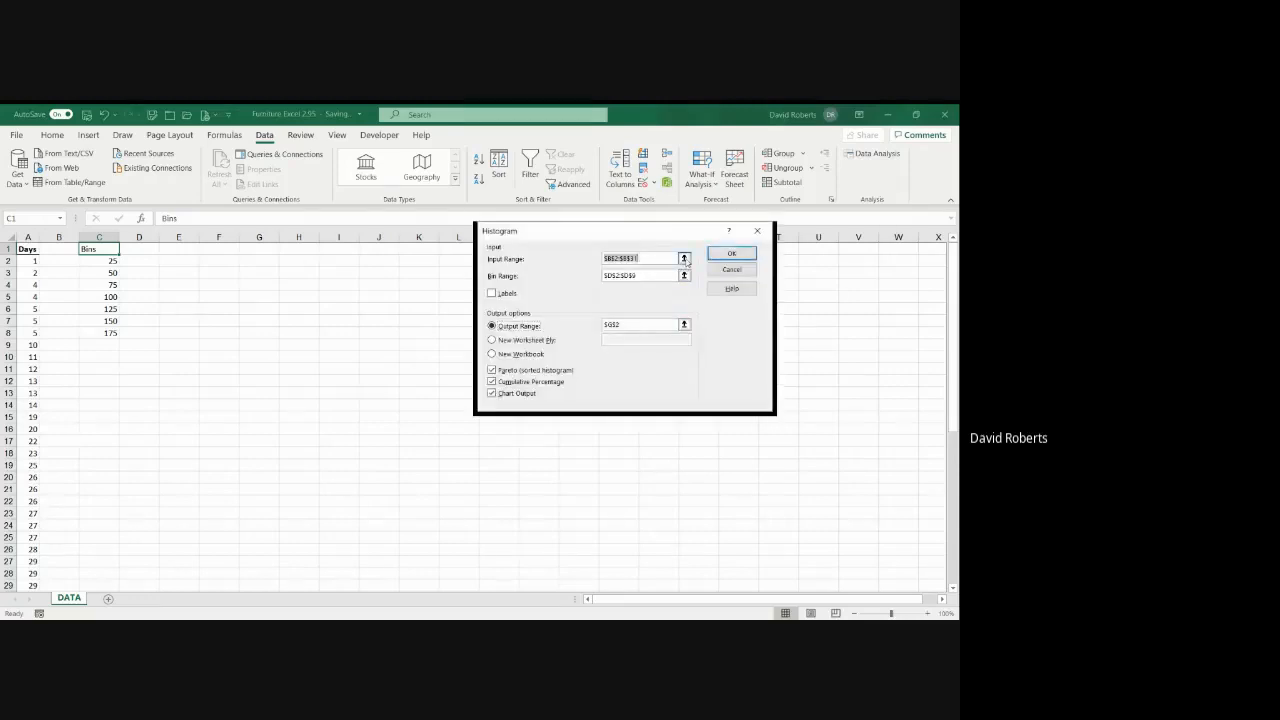
pyautogui.click(684, 258)
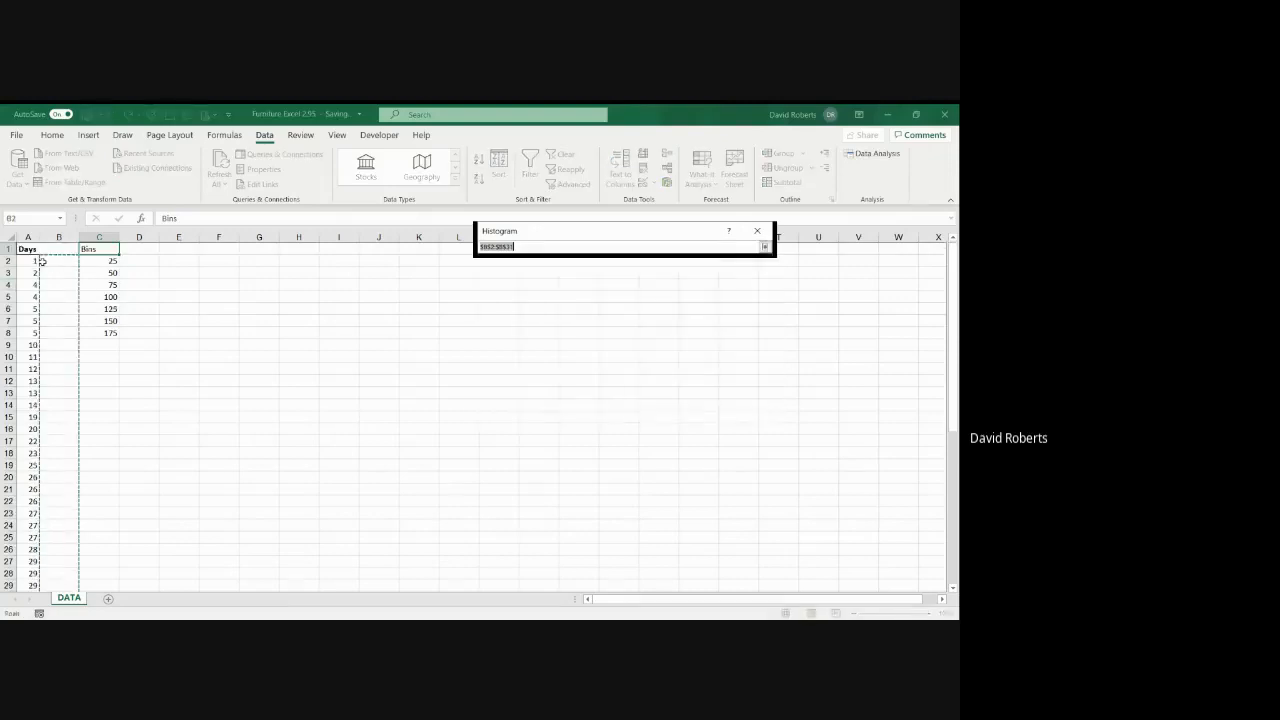
pyautogui.click(33, 261)
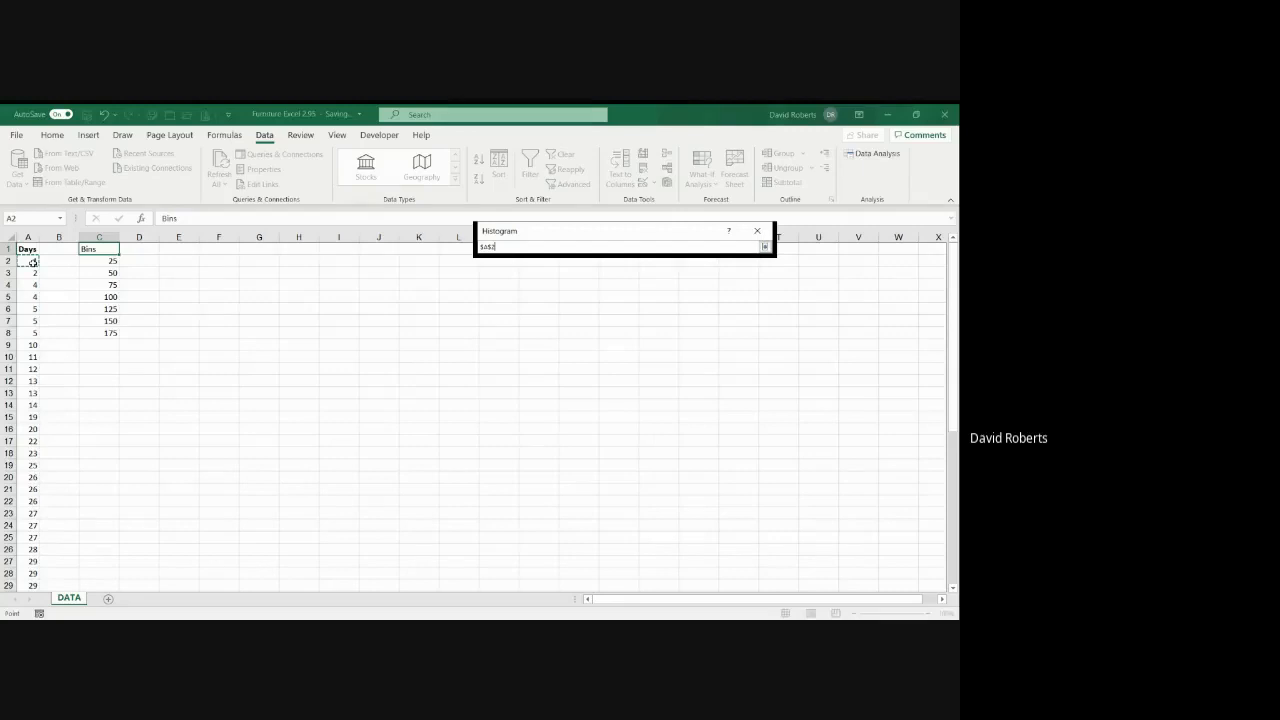
pyautogui.hotkey('ctrl', 'shift', 'Down')
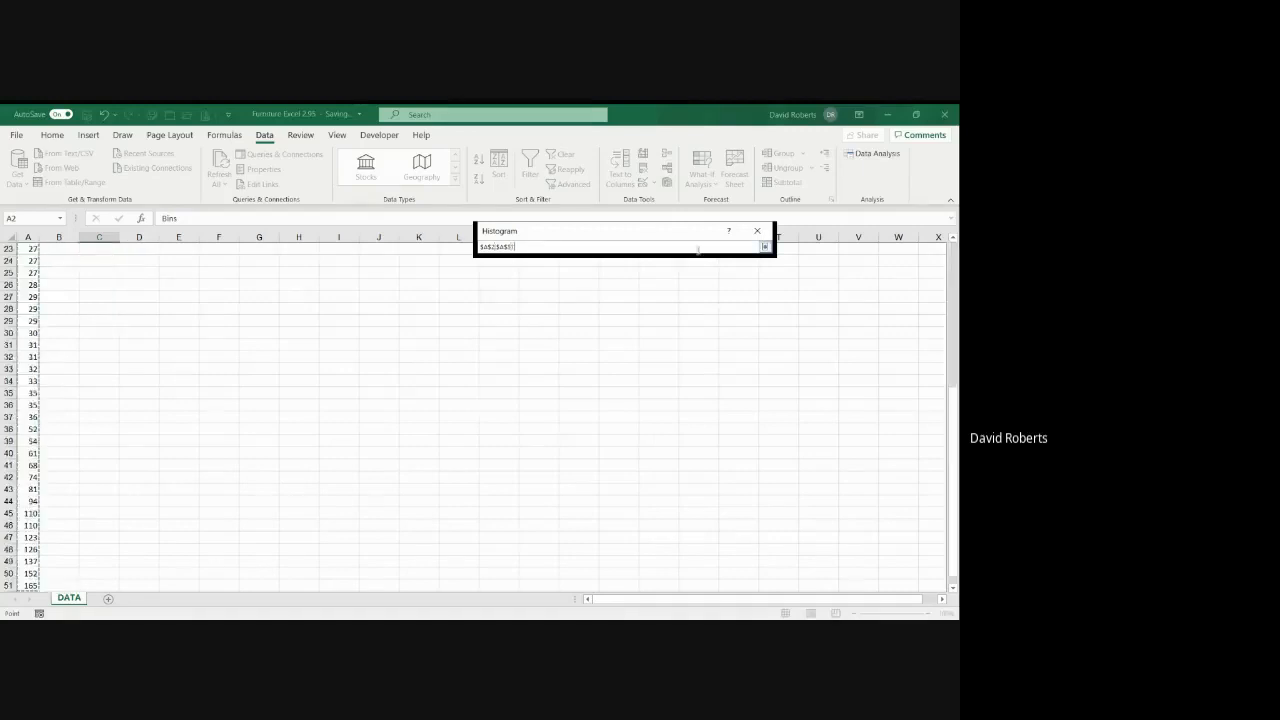
pyautogui.click(765, 248)
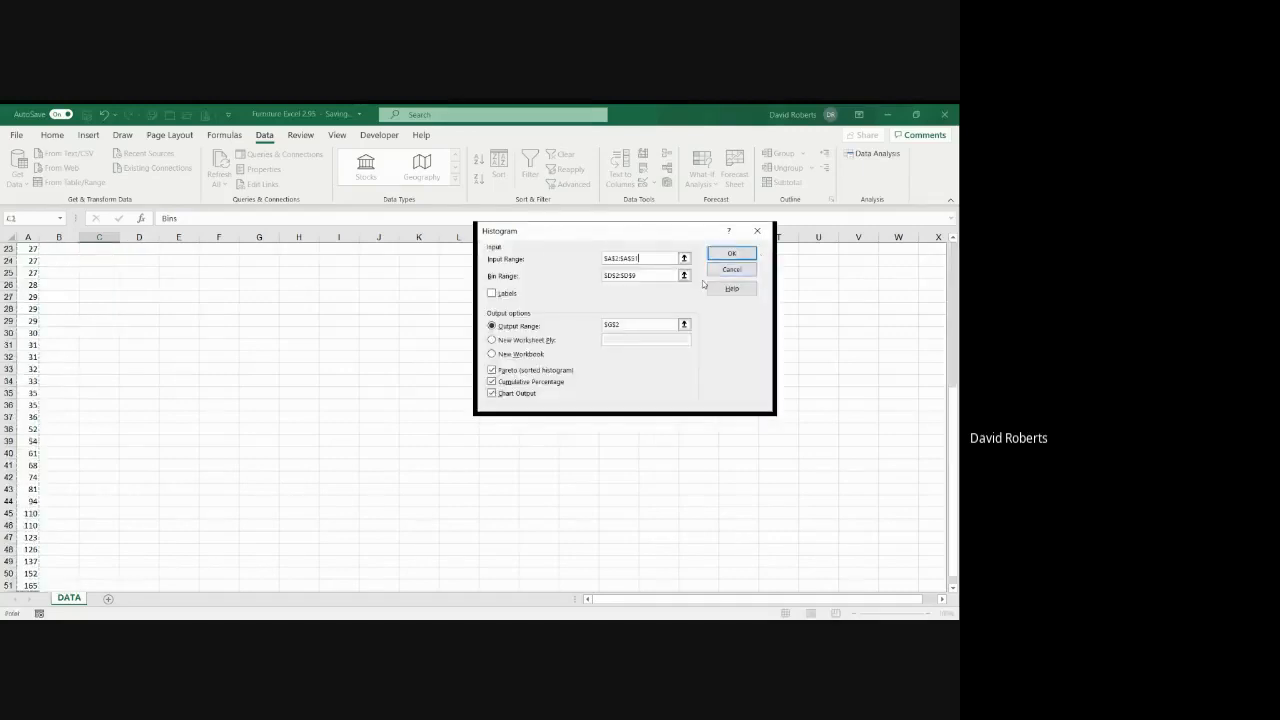
# Set the histogram's bin range to the Bins values in C2:C8
pyautogui.click(683, 277)
pyautogui.scroll(1, 191, 381)
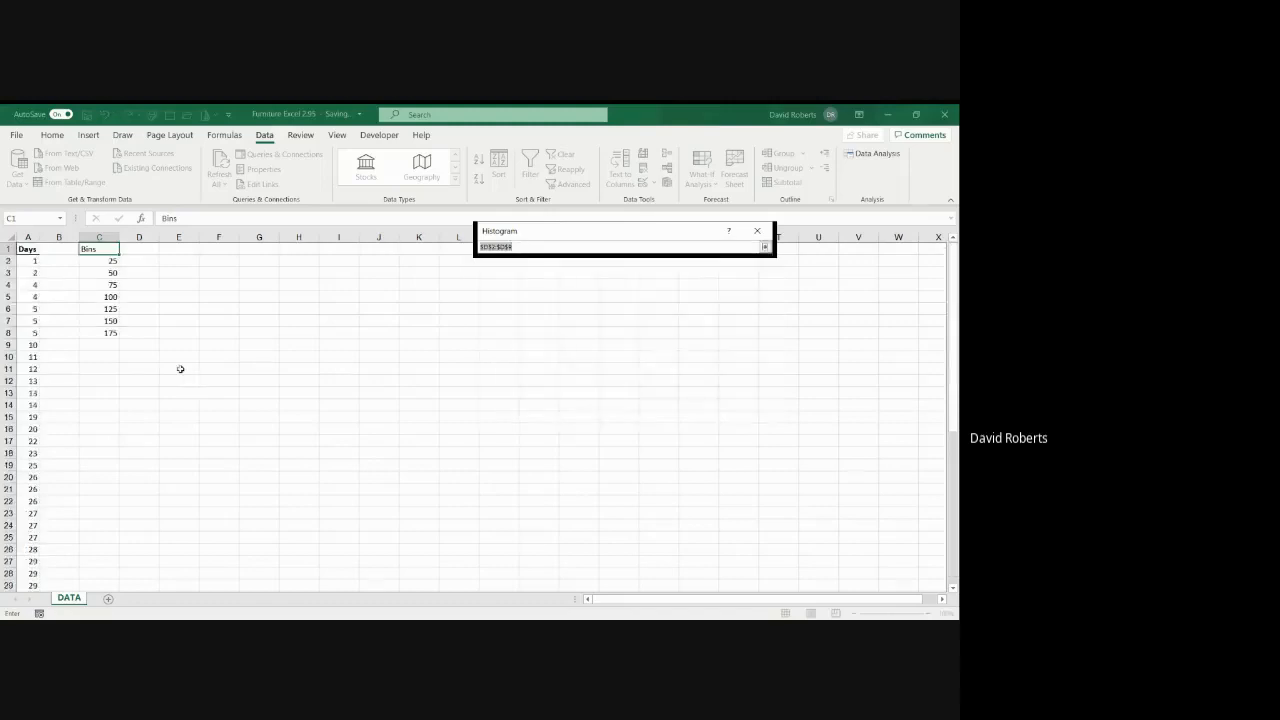
pyautogui.moveTo(112, 262); pyautogui.dragTo(112, 333)
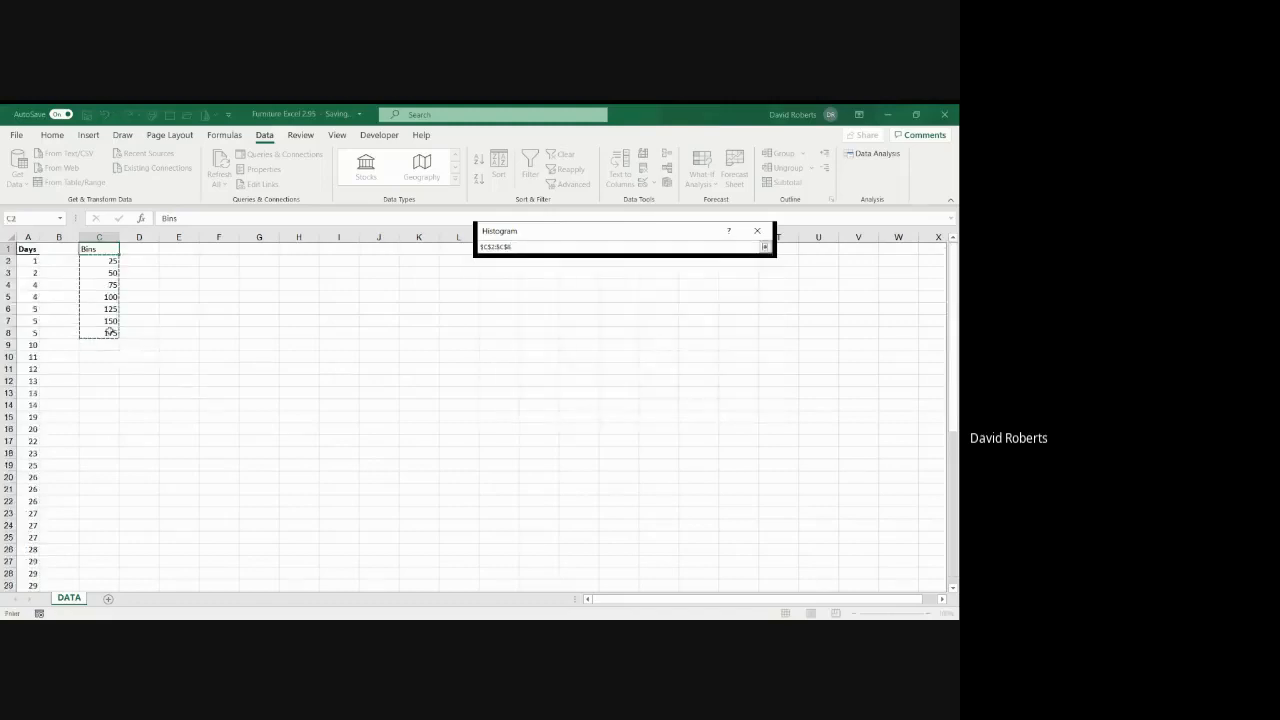
pyautogui.click(765, 247)
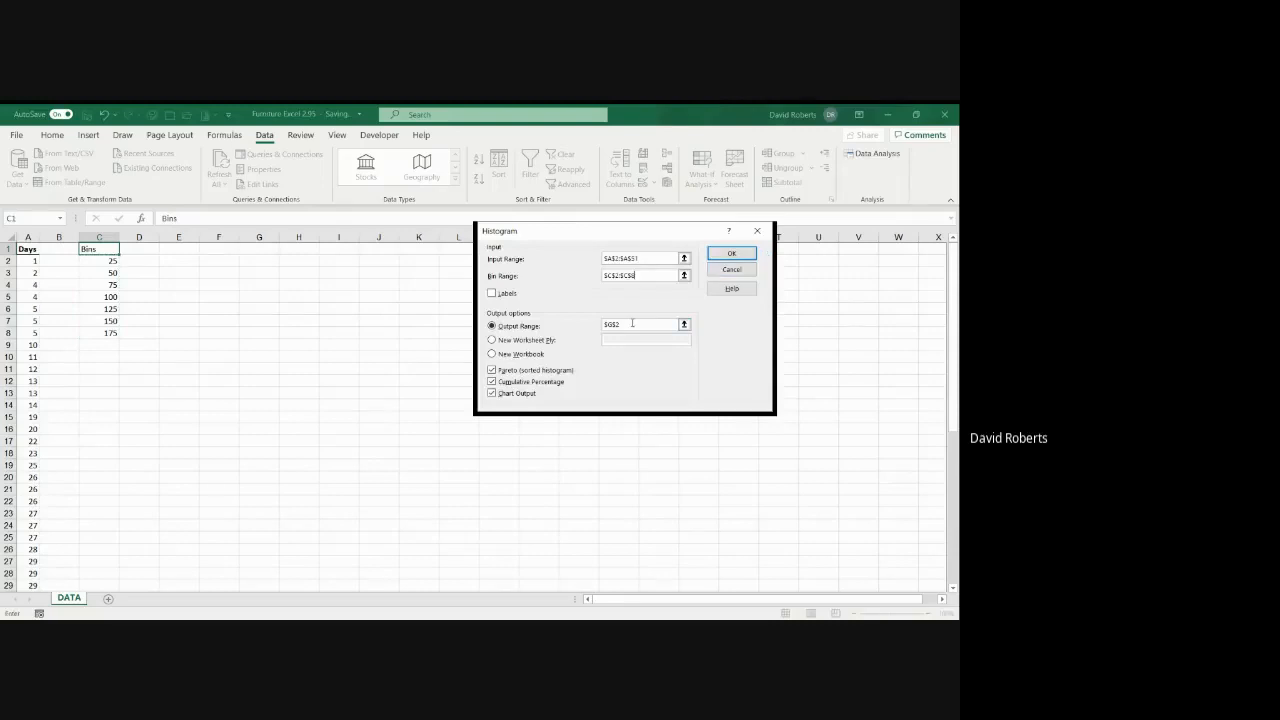
# Output the histogram at E1 with Labels enabled, keeping Pareto, Cumulative Percentage and Chart Output on
pyautogui.click(684, 324)
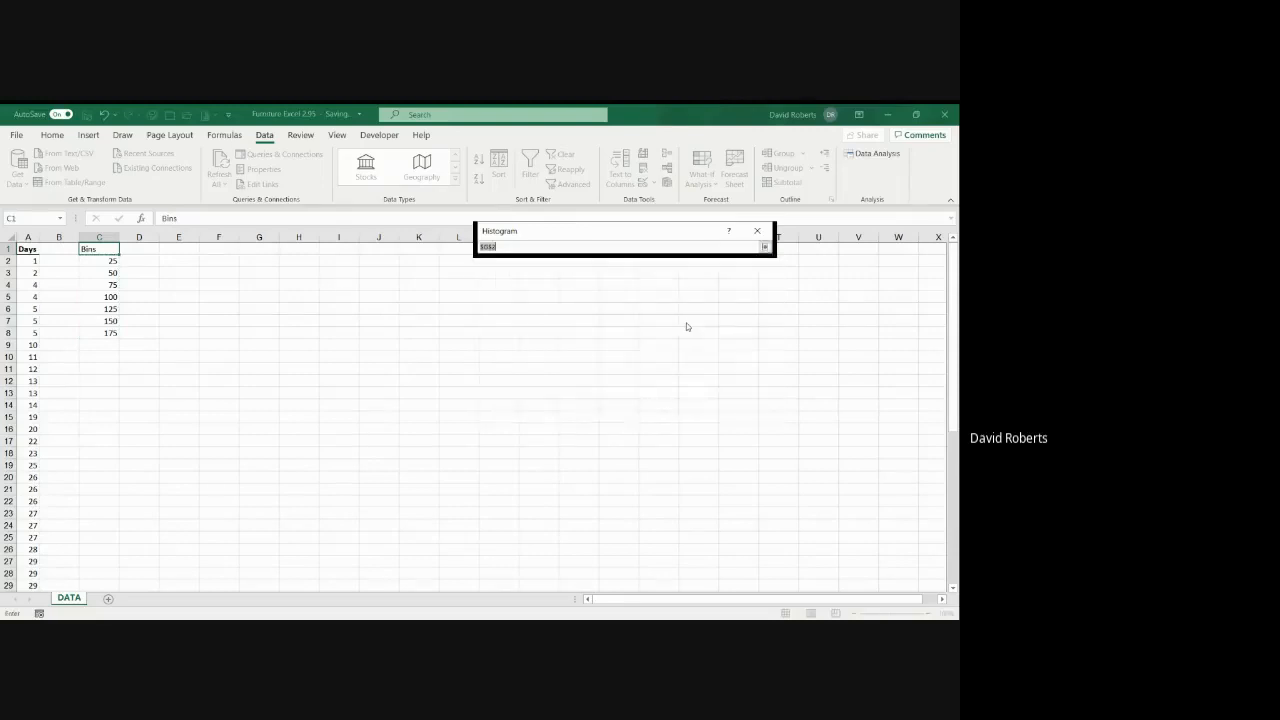
pyautogui.click(190, 250)
pyautogui.click(765, 247)
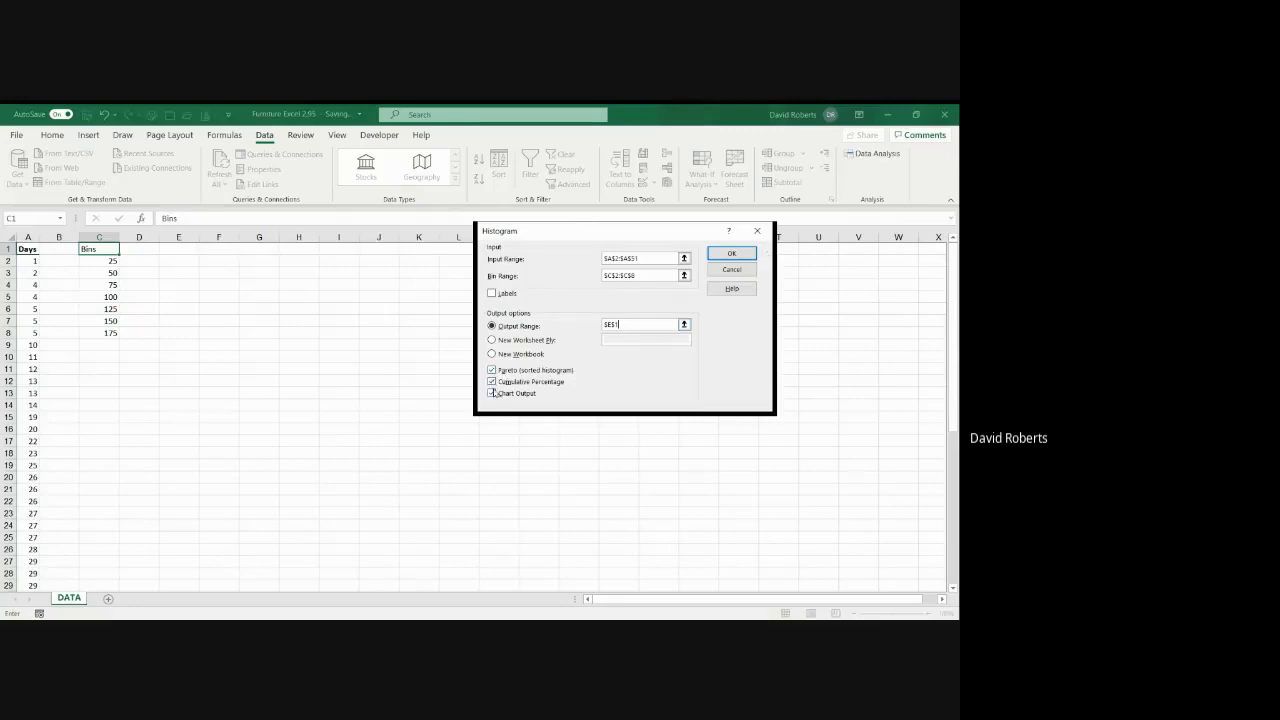
pyautogui.click(493, 294)
pyautogui.click(727, 253)
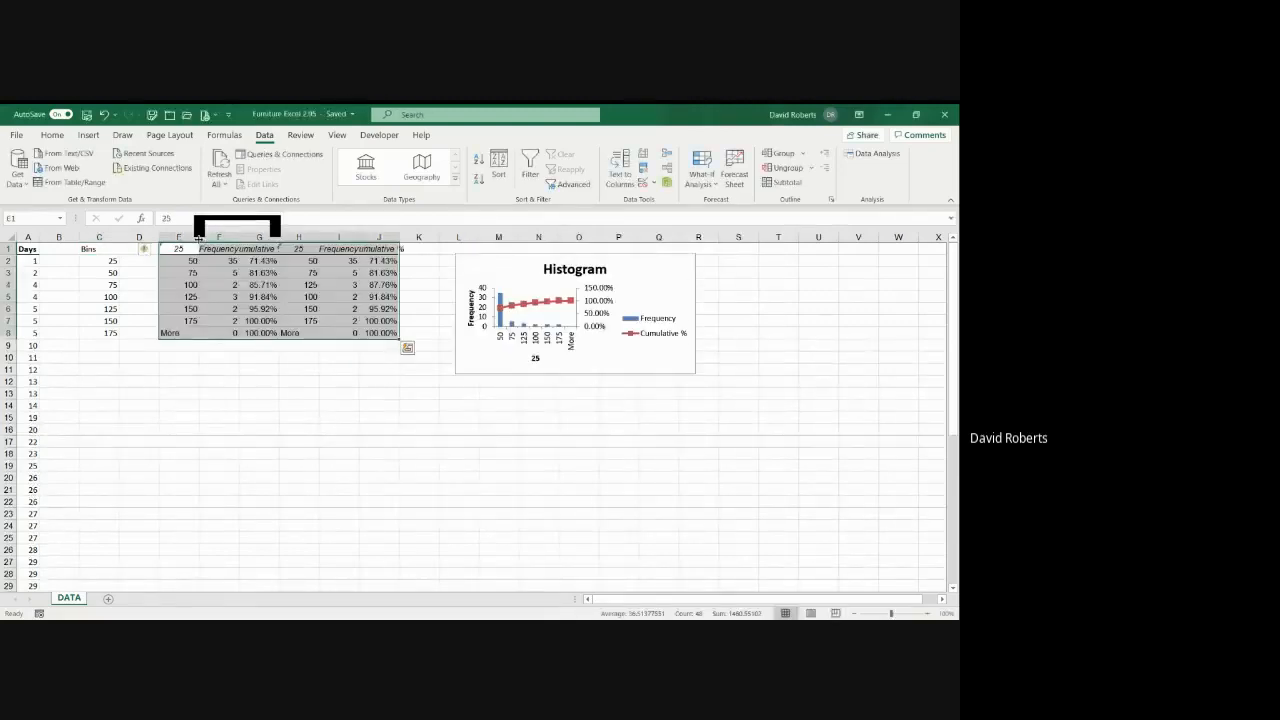
# Widen column E slightly and autofit the Frequency and Cumulative % columns F, G, I and J to their contents
pyautogui.doubleClick(198, 238)
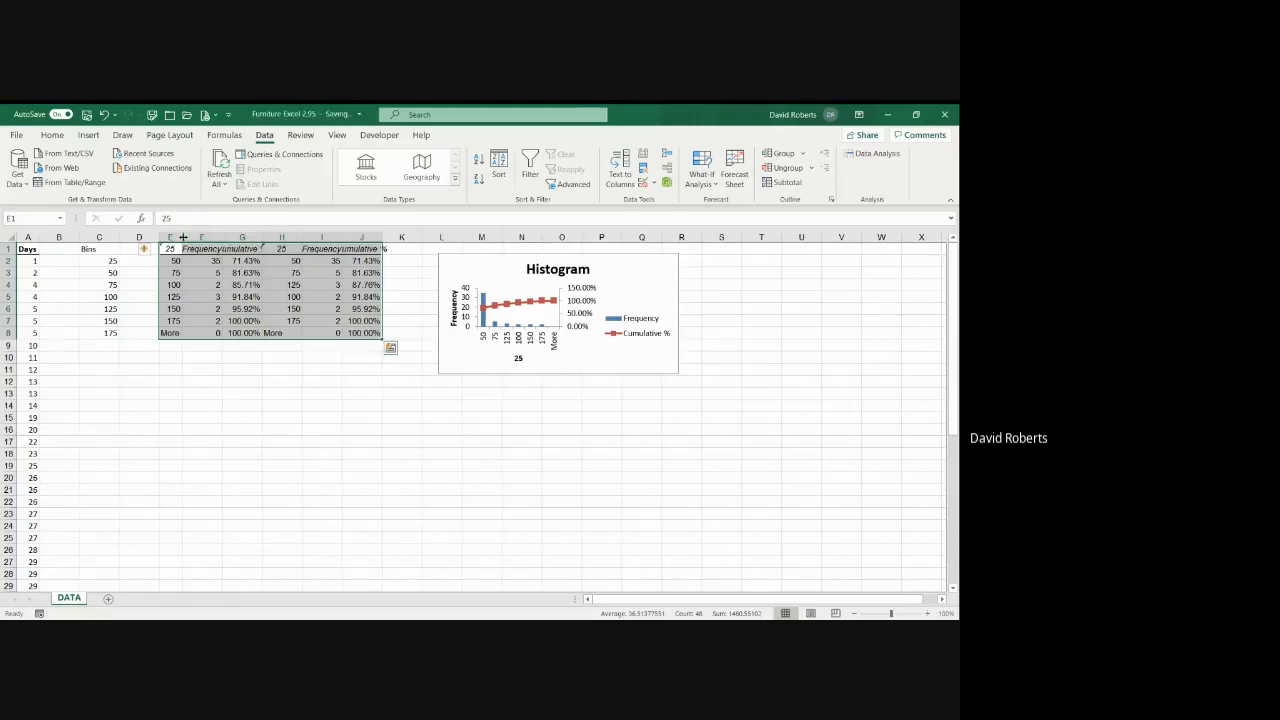
pyautogui.moveTo(195, 236); pyautogui.dragTo(217, 236)
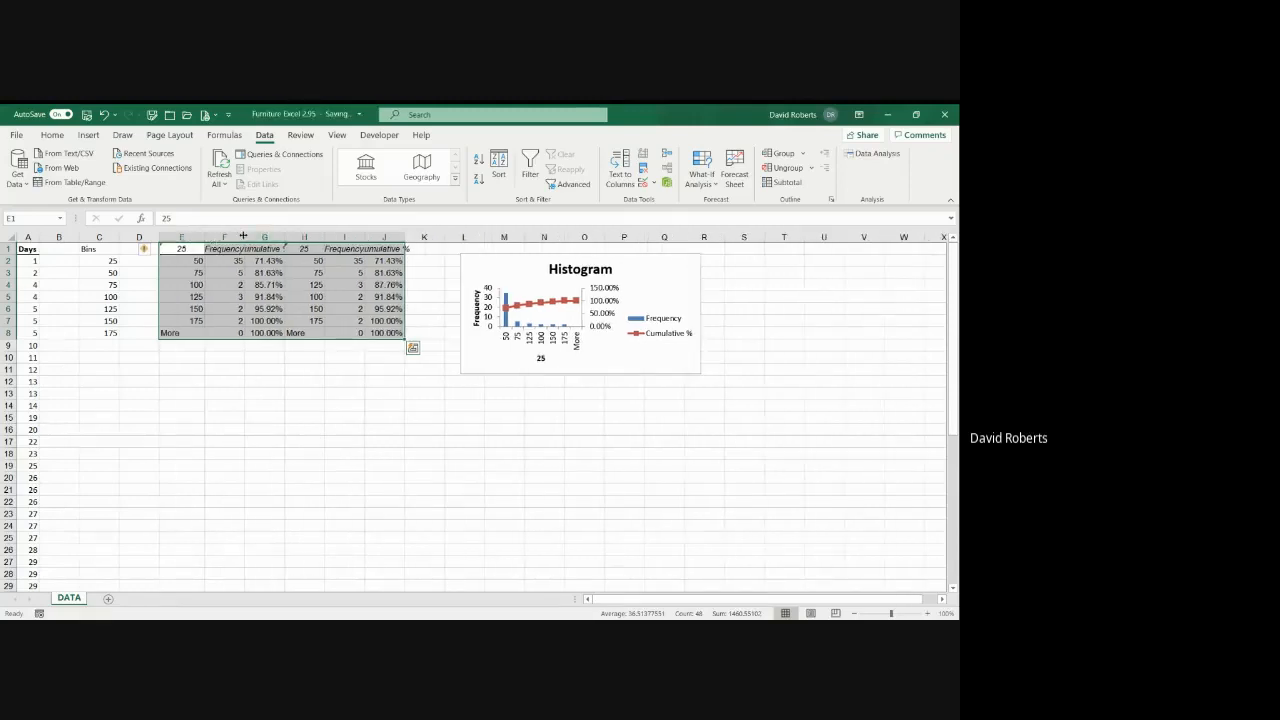
pyautogui.doubleClick(245, 238)
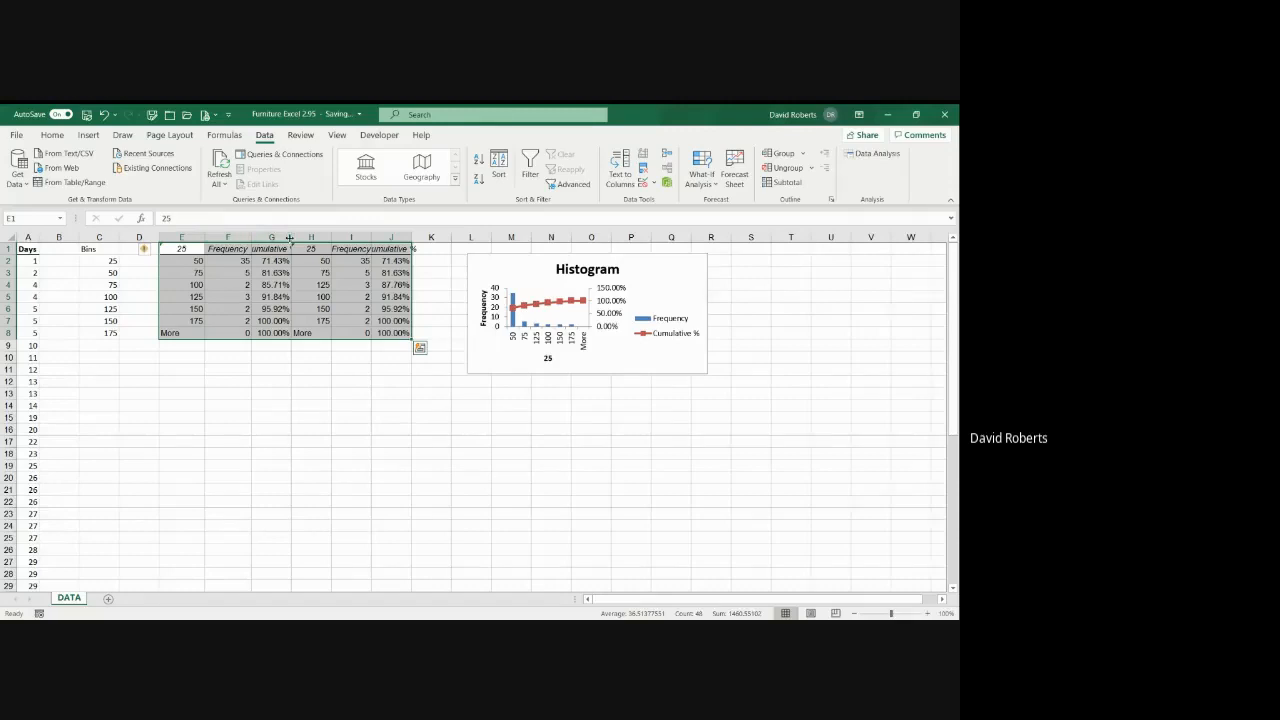
pyautogui.doubleClick(290, 238)
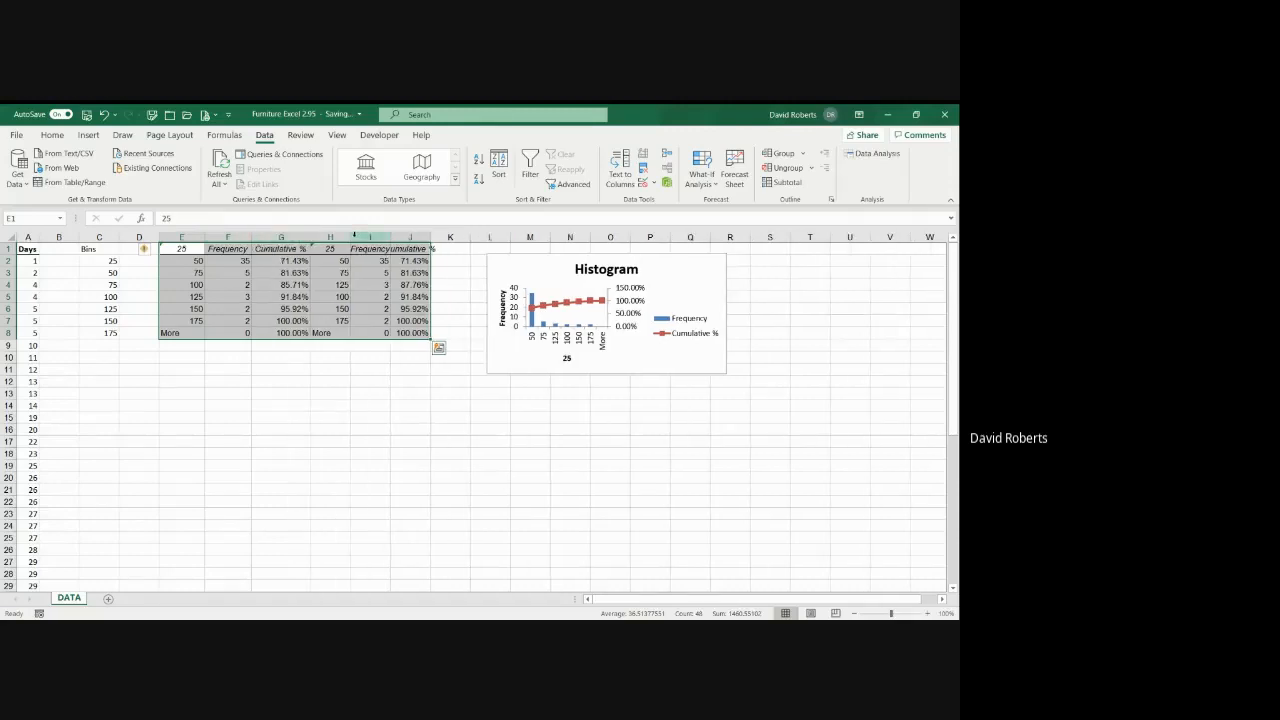
pyautogui.doubleClick(390, 237)
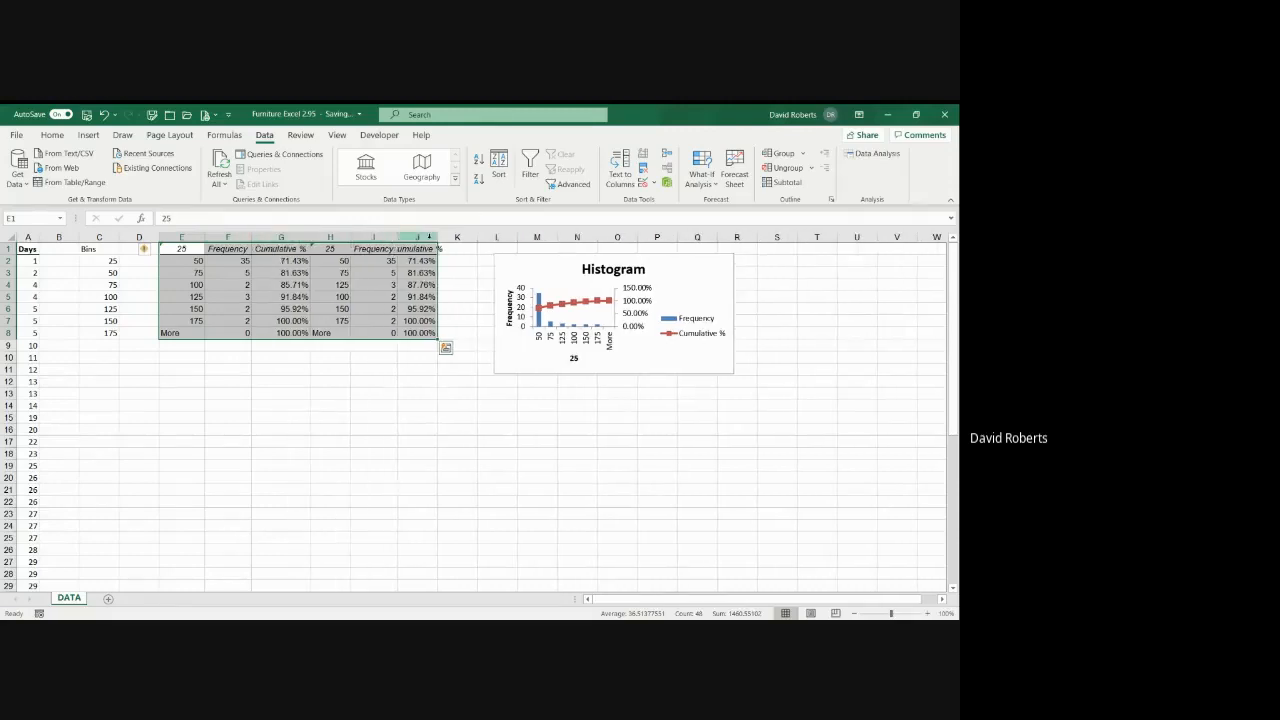
pyautogui.doubleClick(440, 237)
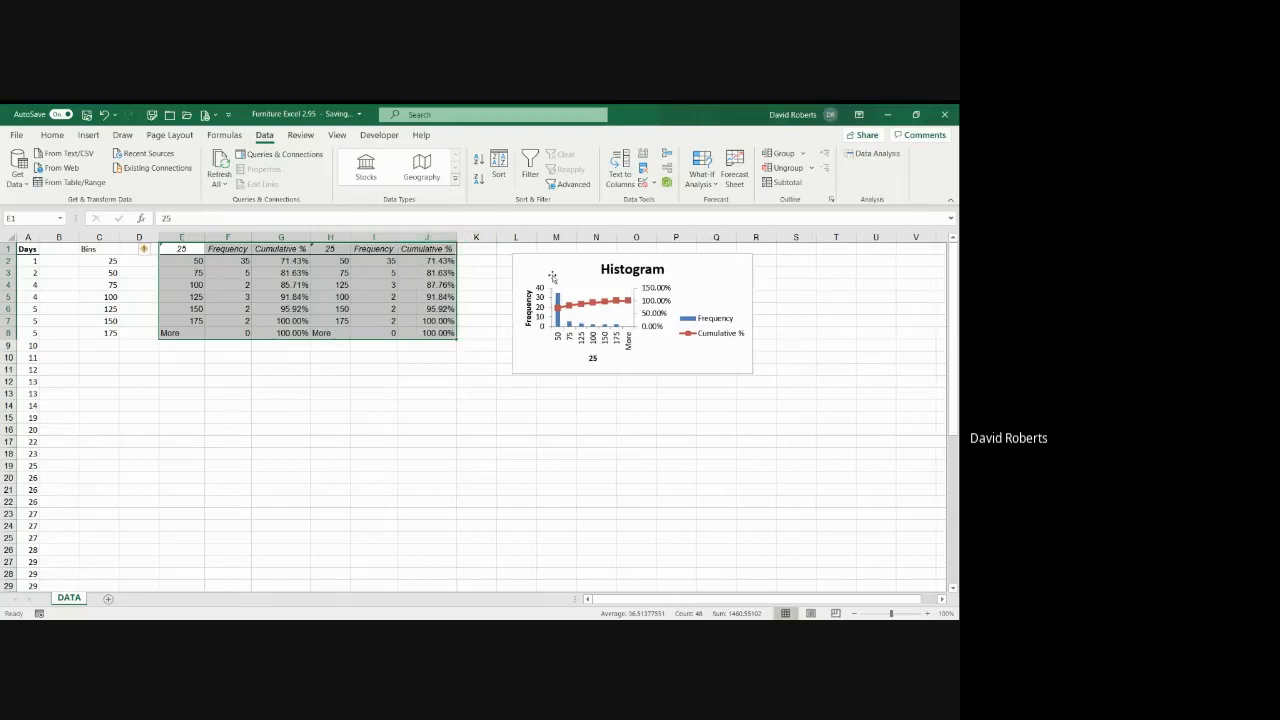
# Move the histogram chart directly below the frequency table, starting at column E, and enlarge it to about row 24
pyautogui.moveTo(552, 276); pyautogui.dragTo(203, 371)
pyautogui.moveTo(400, 470); pyautogui.dragTo(432, 531)
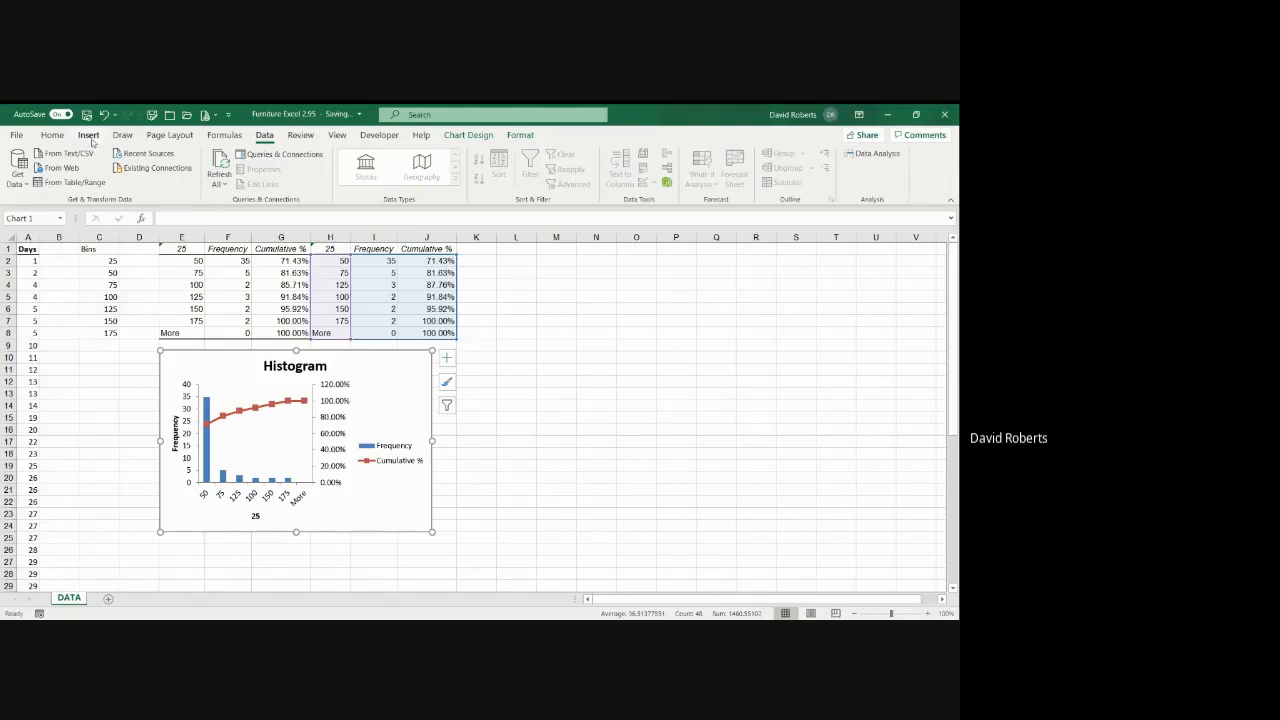
pyautogui.click(551, 261)
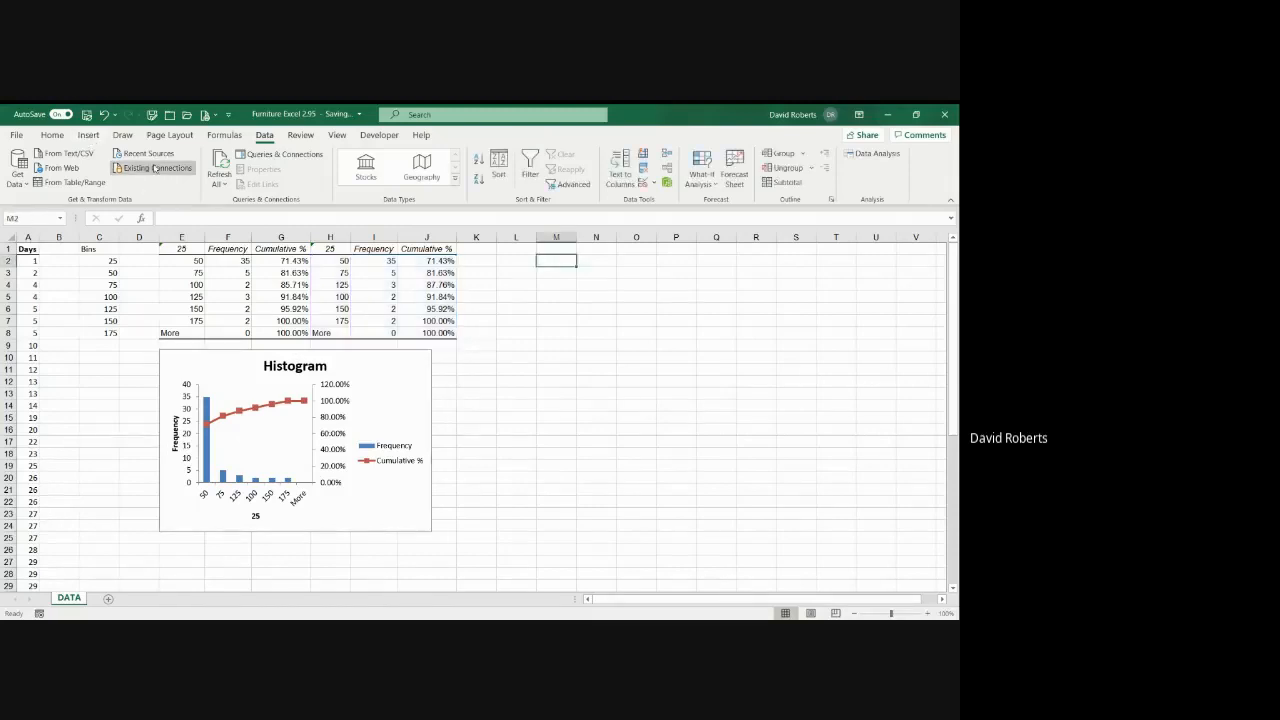
pyautogui.click(88, 135)
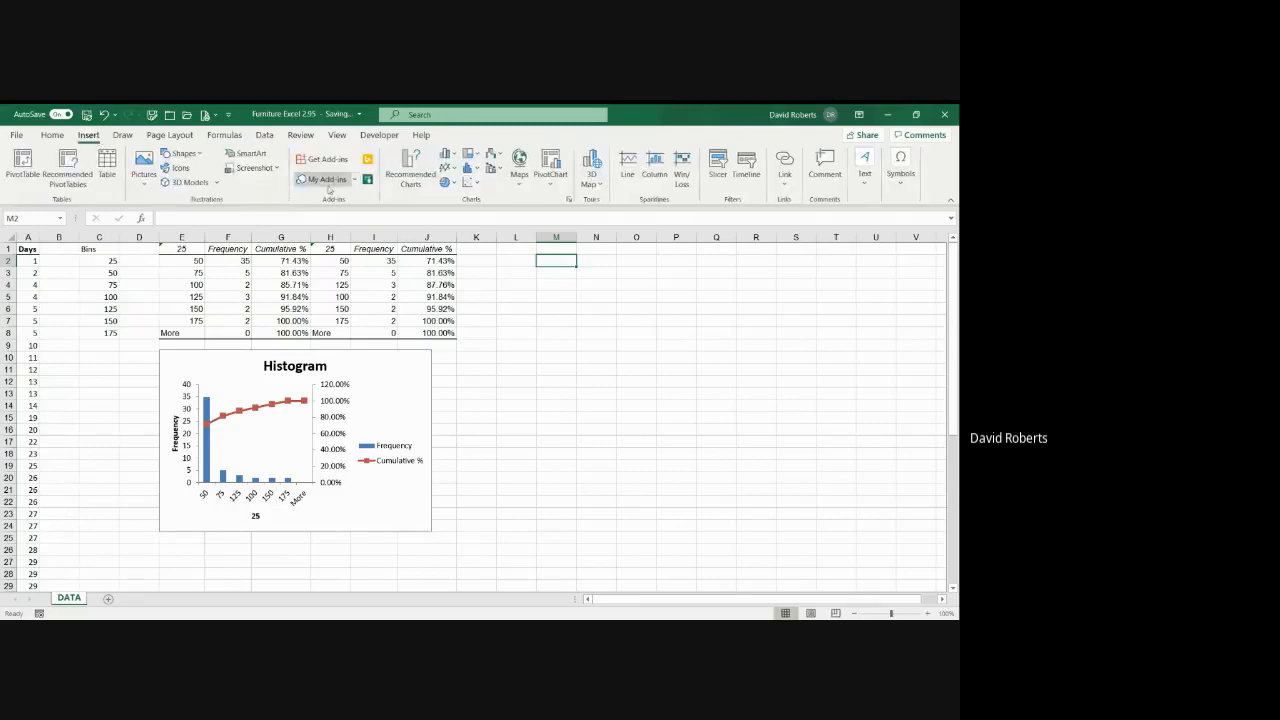
pyautogui.click(412, 178)
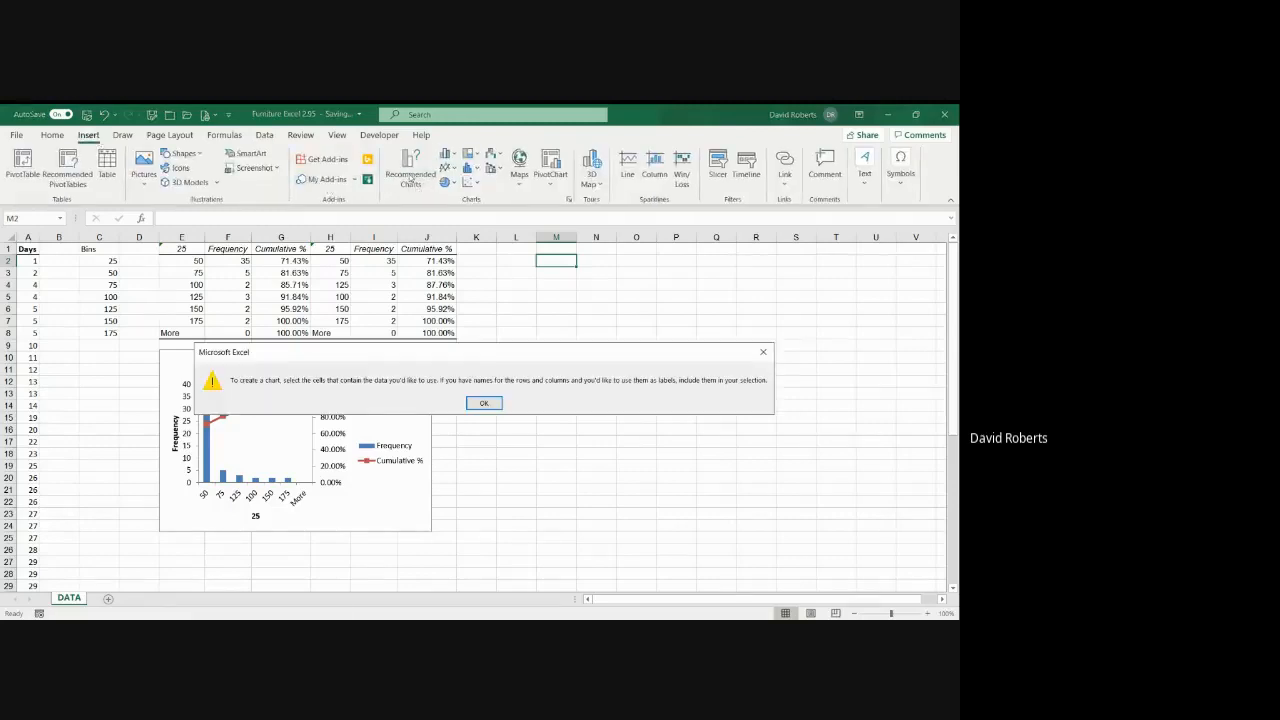
pyautogui.click(483, 403)
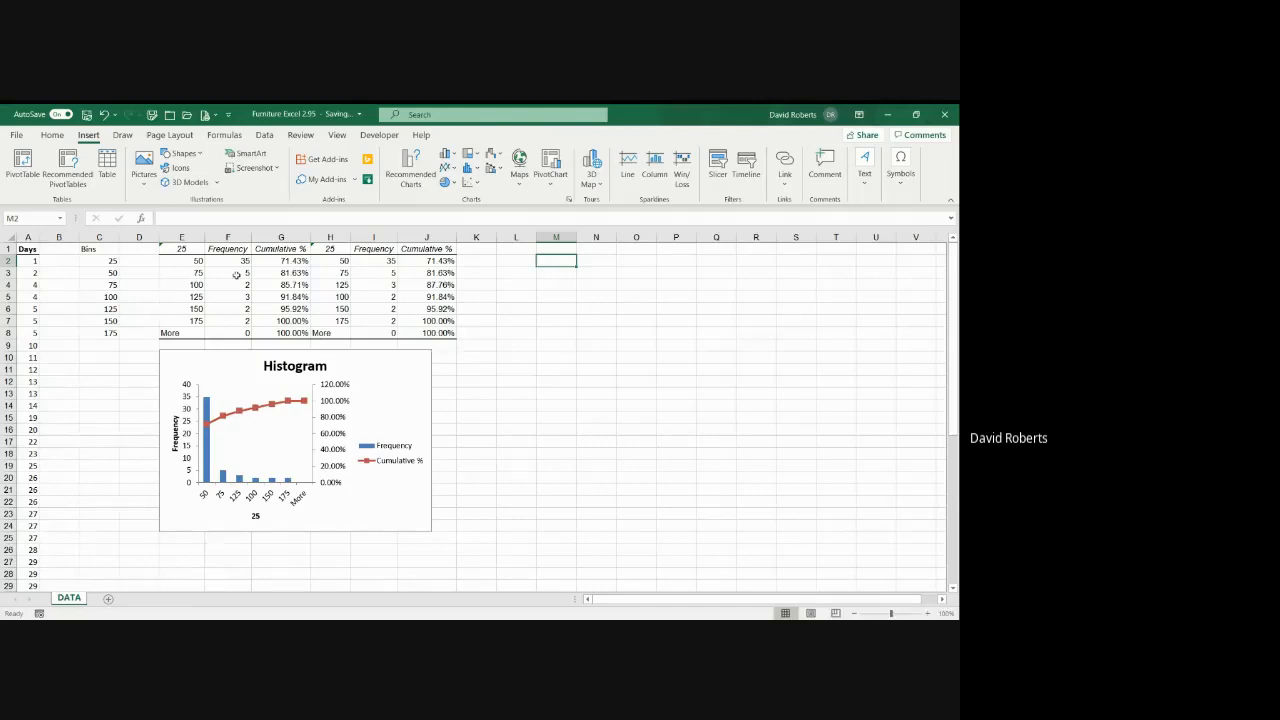
pyautogui.moveTo(237, 261); pyautogui.dragTo(241, 320)
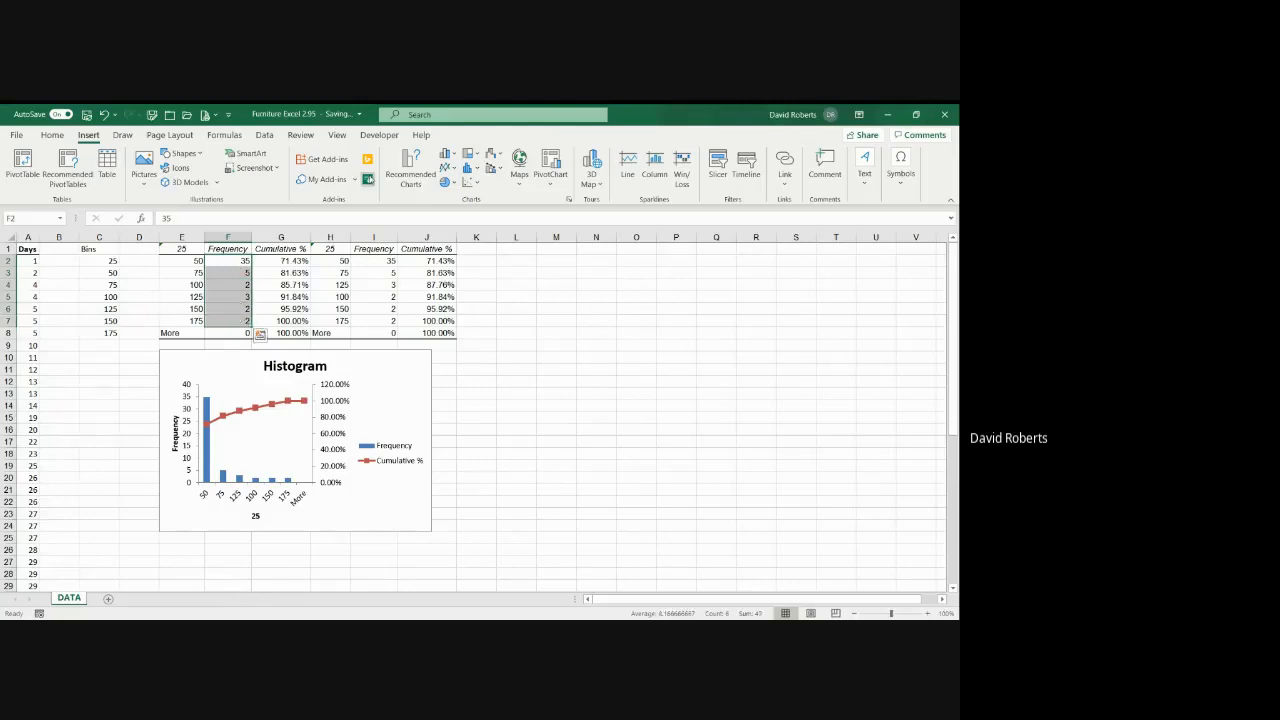
pyautogui.click(410, 172)
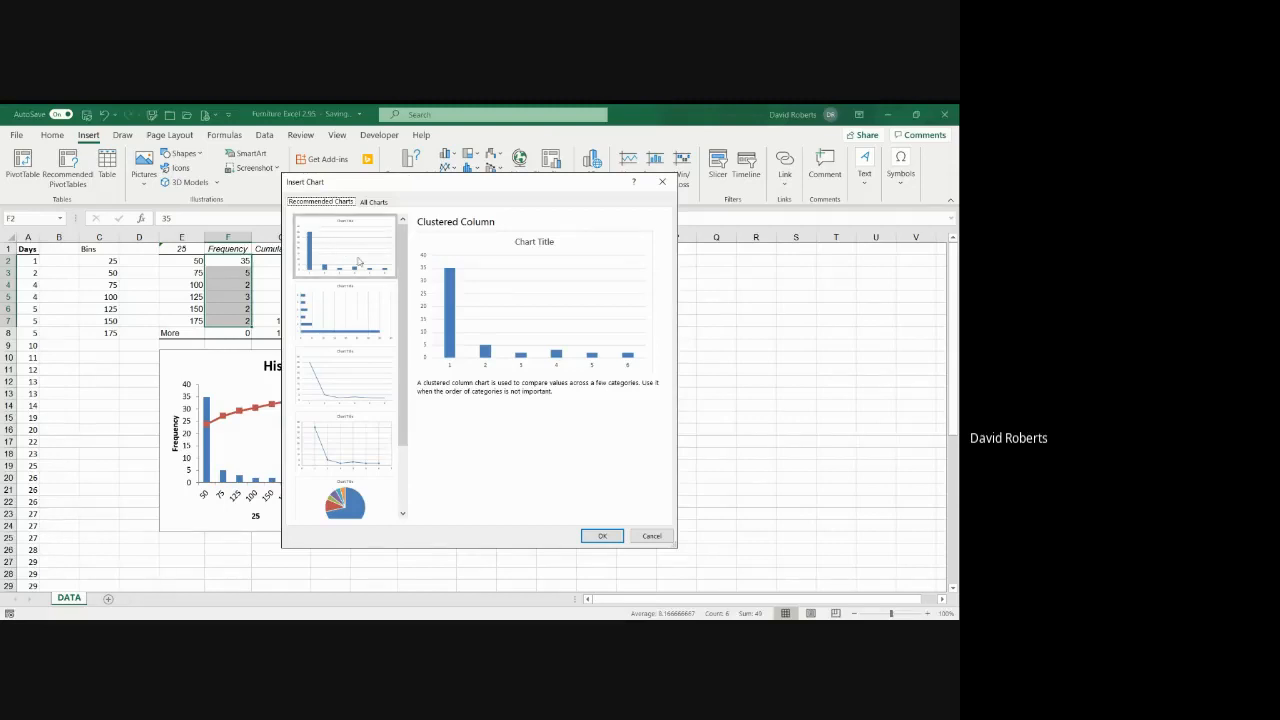
pyautogui.click(662, 182)
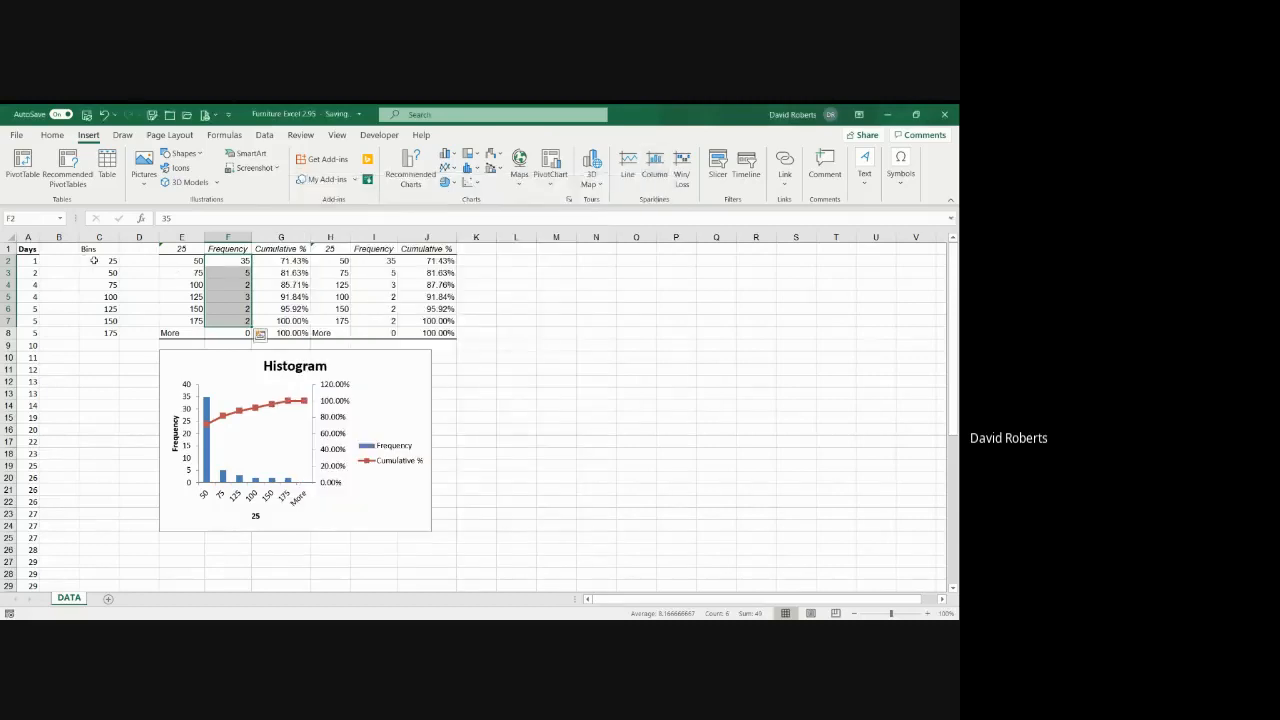
pyautogui.moveTo(94, 260); pyautogui.dragTo(102, 334)
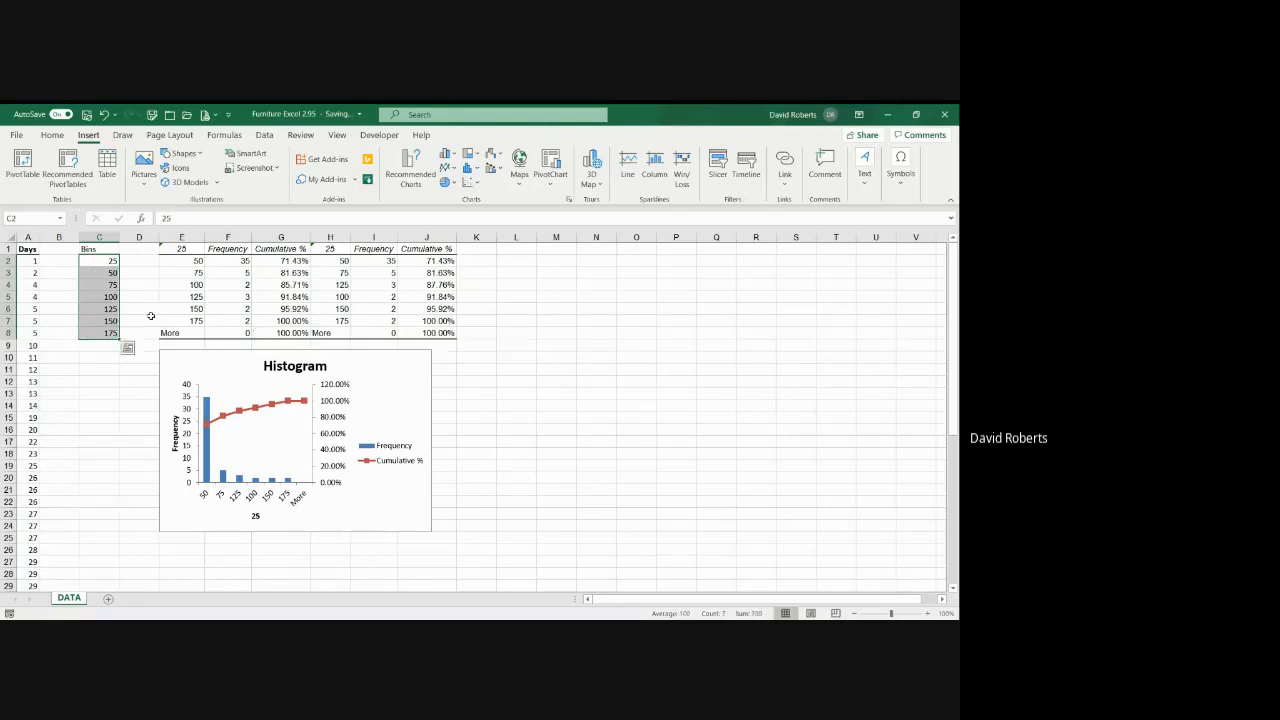
pyautogui.keyDown('ctrl'); pyautogui.click(198, 262); pyautogui.keyUp('ctrl')
pyautogui.moveTo(234, 262); pyautogui.dragTo(238, 332)
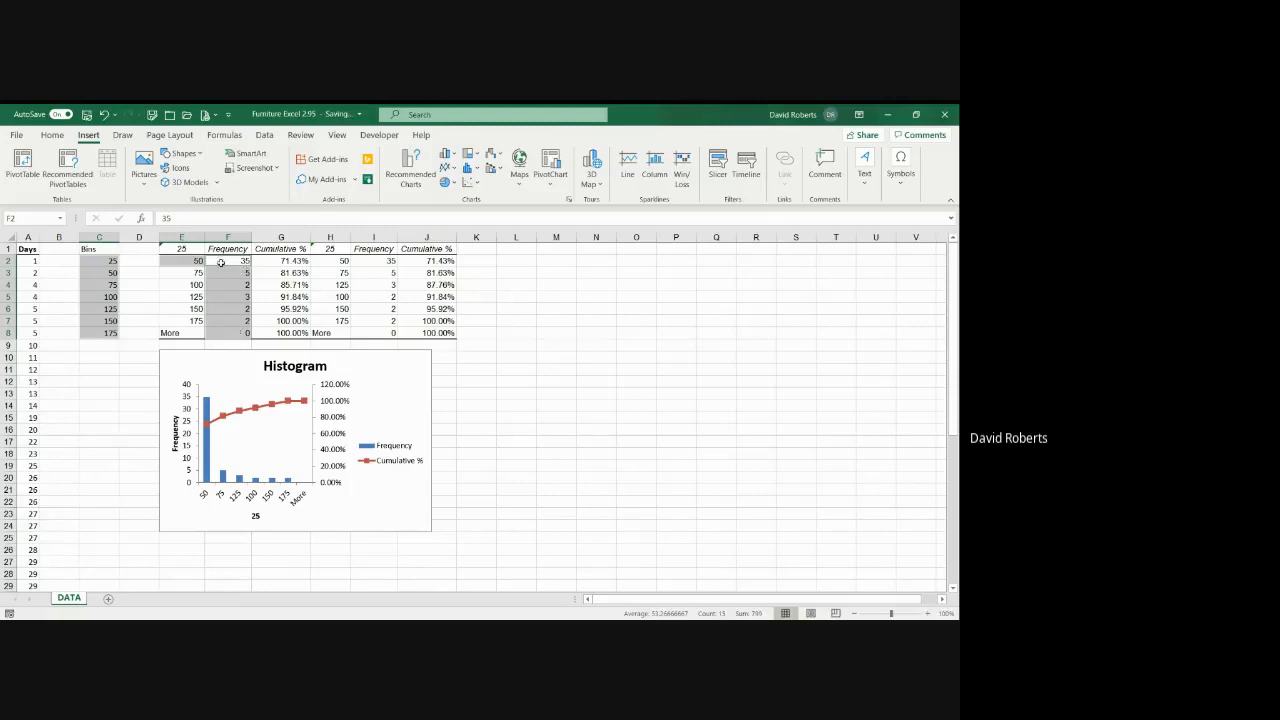
pyautogui.click(189, 262)
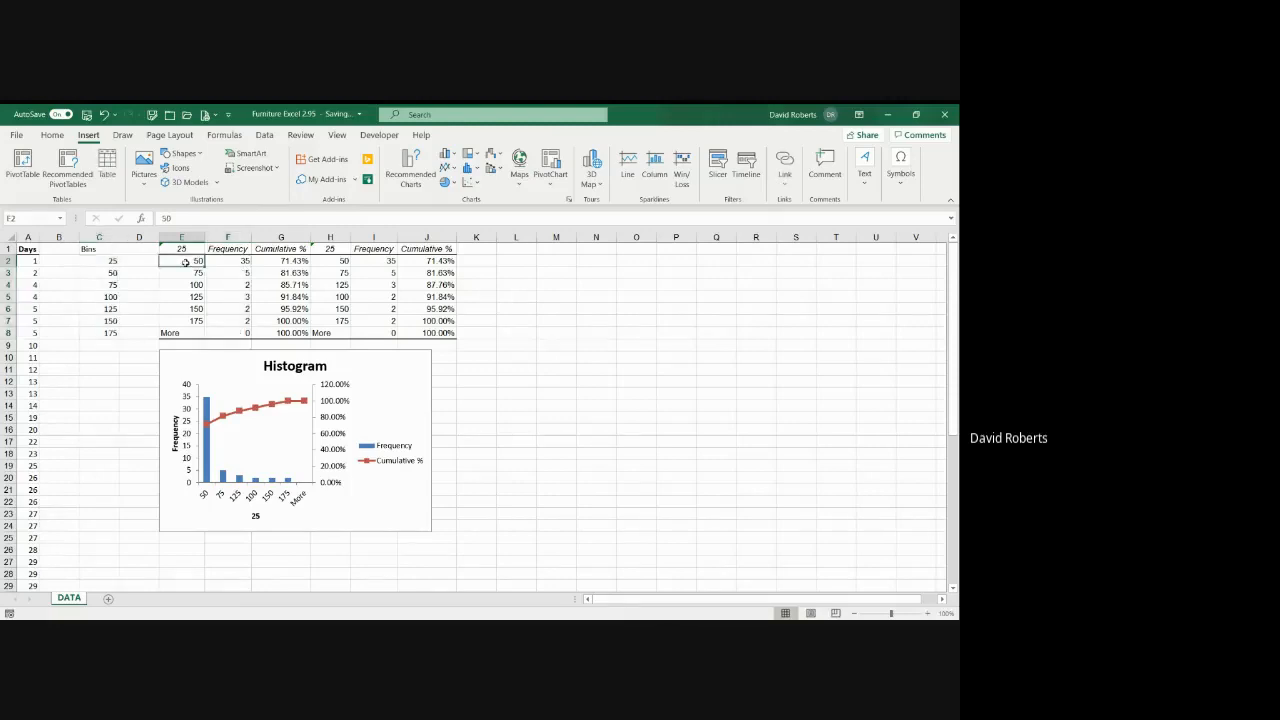
# Insert the recommended Clustered Column chart from E2:E8 and F2:F8 and place it below the histogram chart
pyautogui.moveTo(185, 262); pyautogui.dragTo(189, 333)
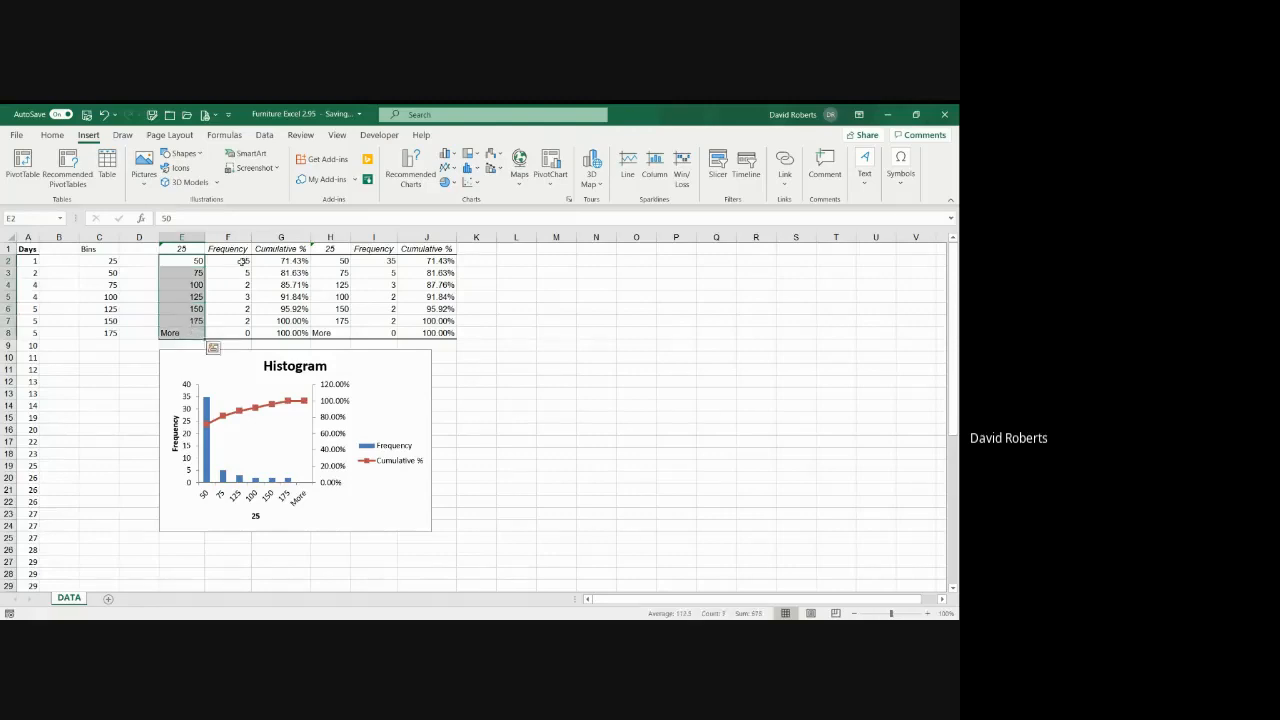
pyautogui.moveTo(241, 261); pyautogui.dragTo(239, 332)
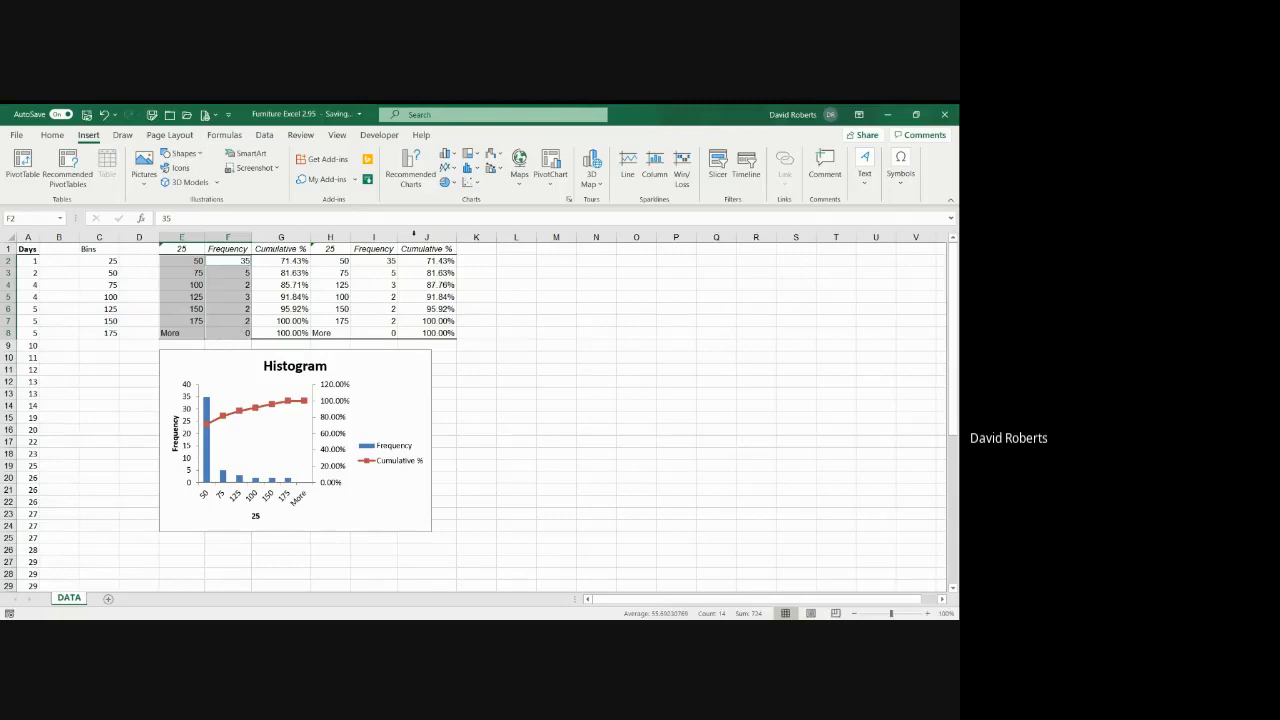
pyautogui.click(411, 163)
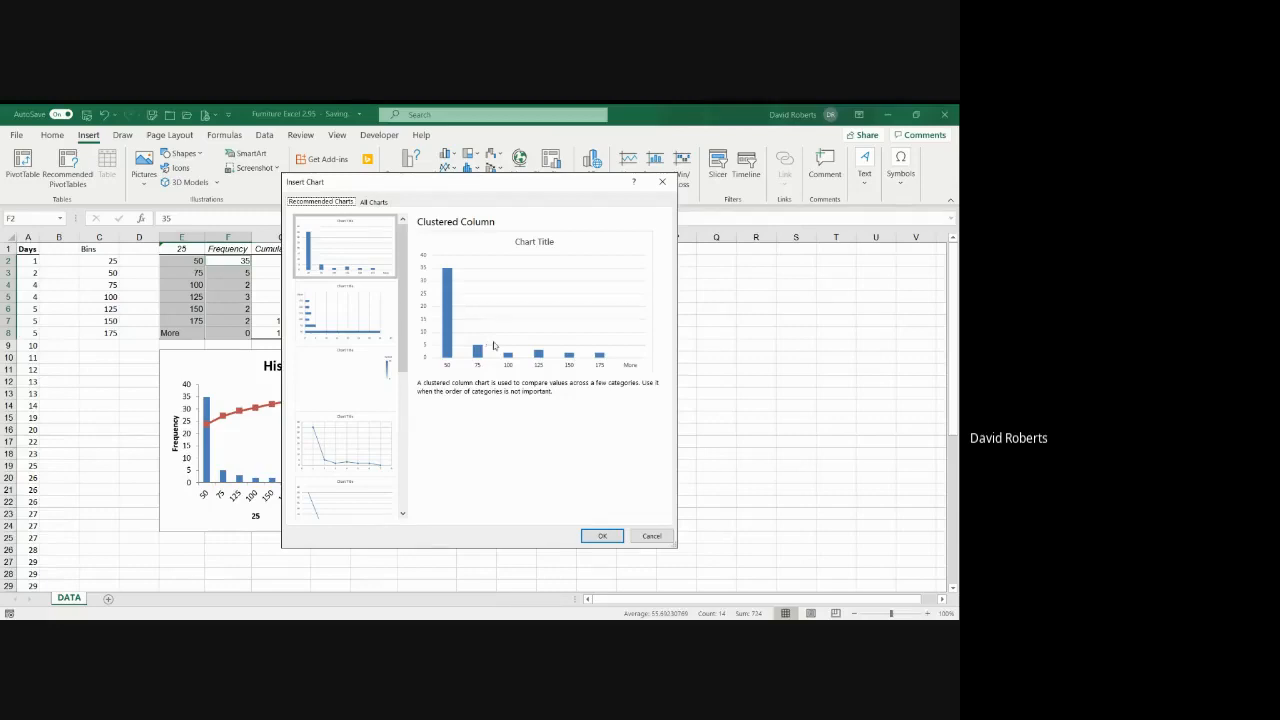
pyautogui.click(602, 536)
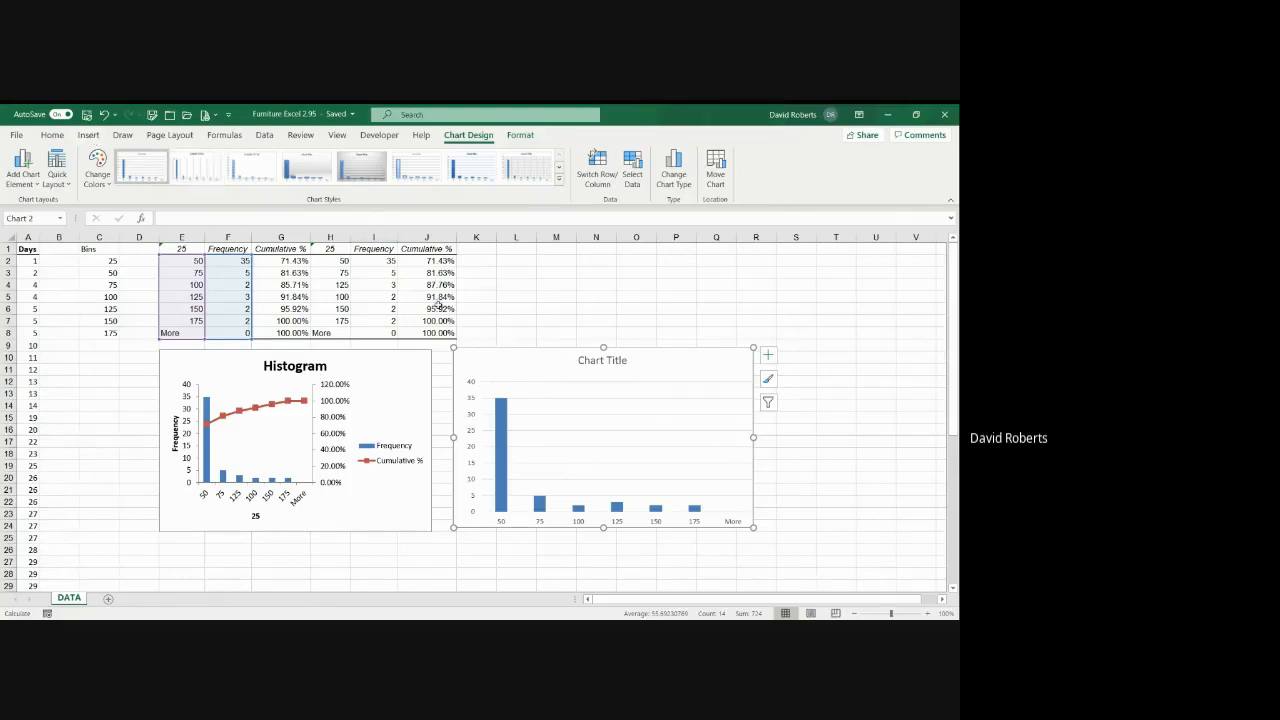
pyautogui.moveTo(502, 356); pyautogui.dragTo(212, 545)
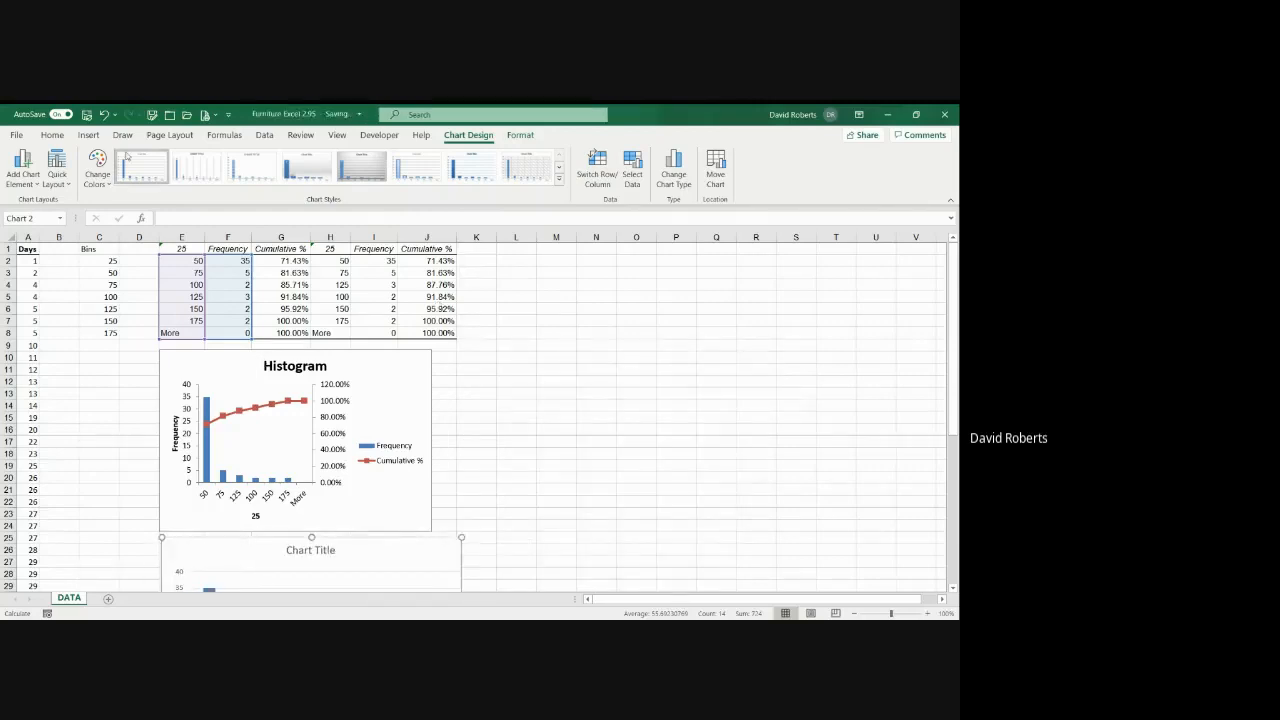
# Look through the recommended chart types for the column chart and leave its type as it is
pyautogui.click(96, 137)
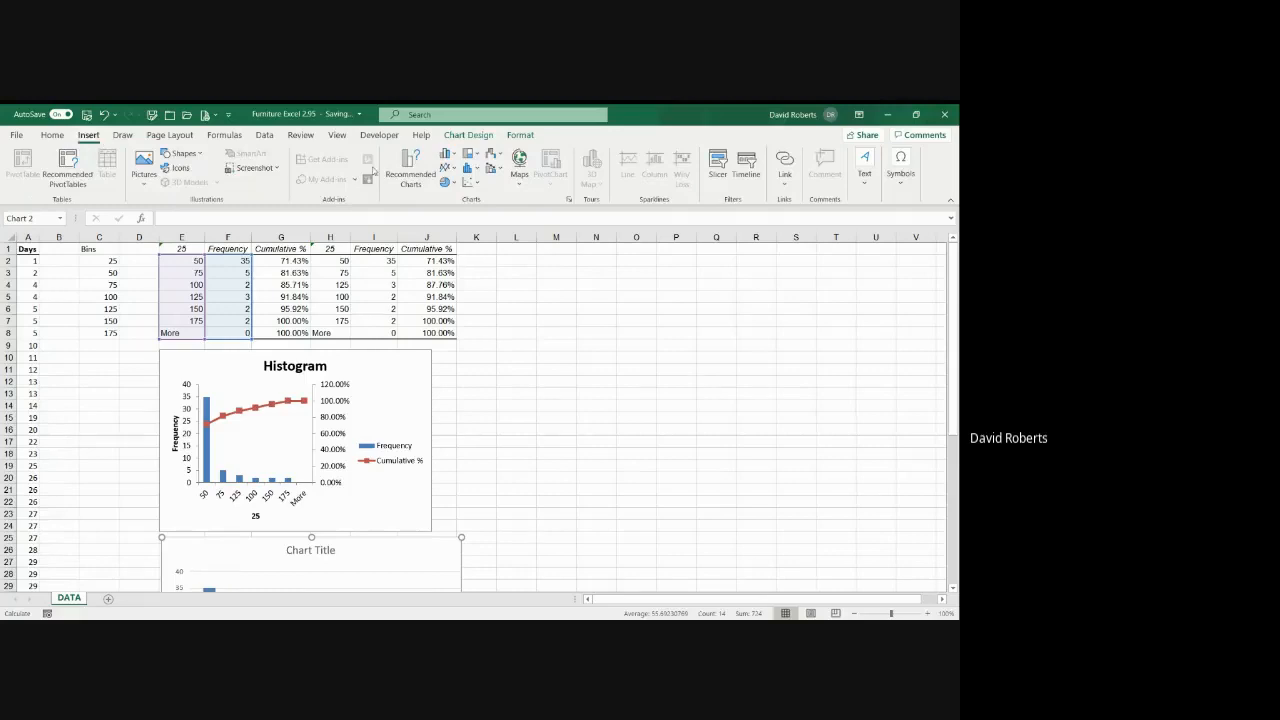
pyautogui.click(415, 168)
pyautogui.scroll(-3, 359, 408)
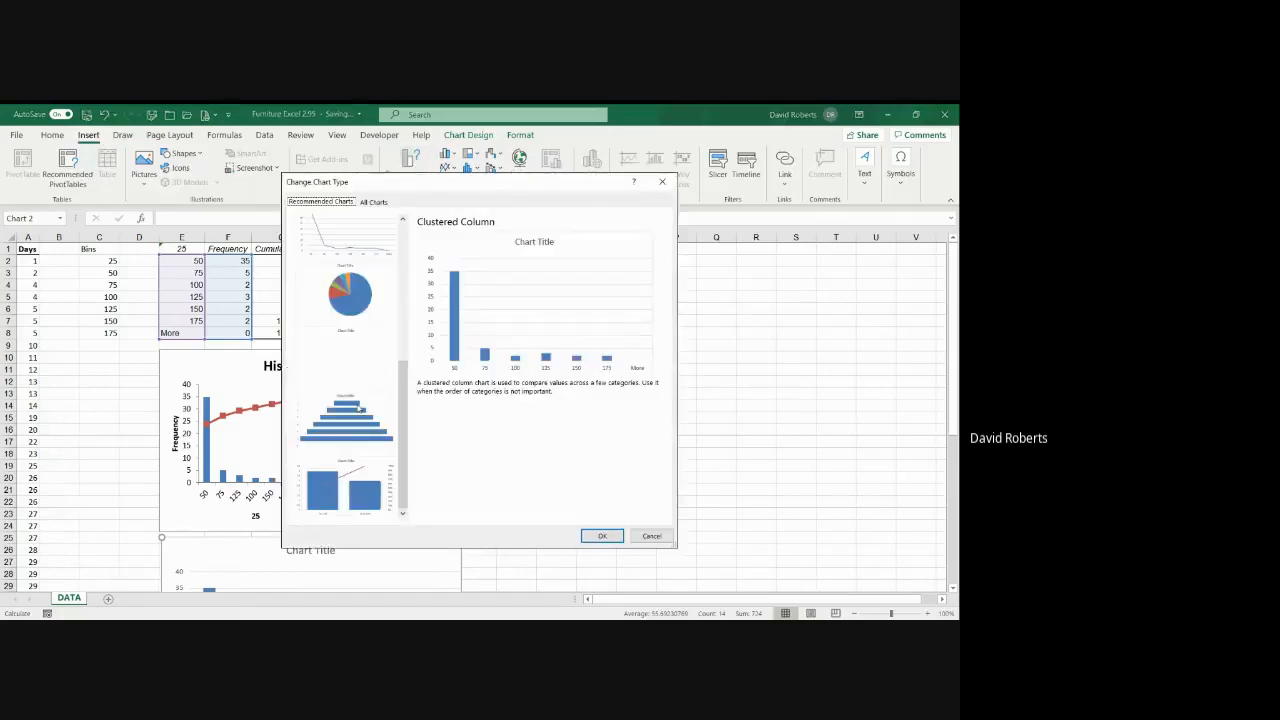
pyautogui.scroll(5, 359, 408)
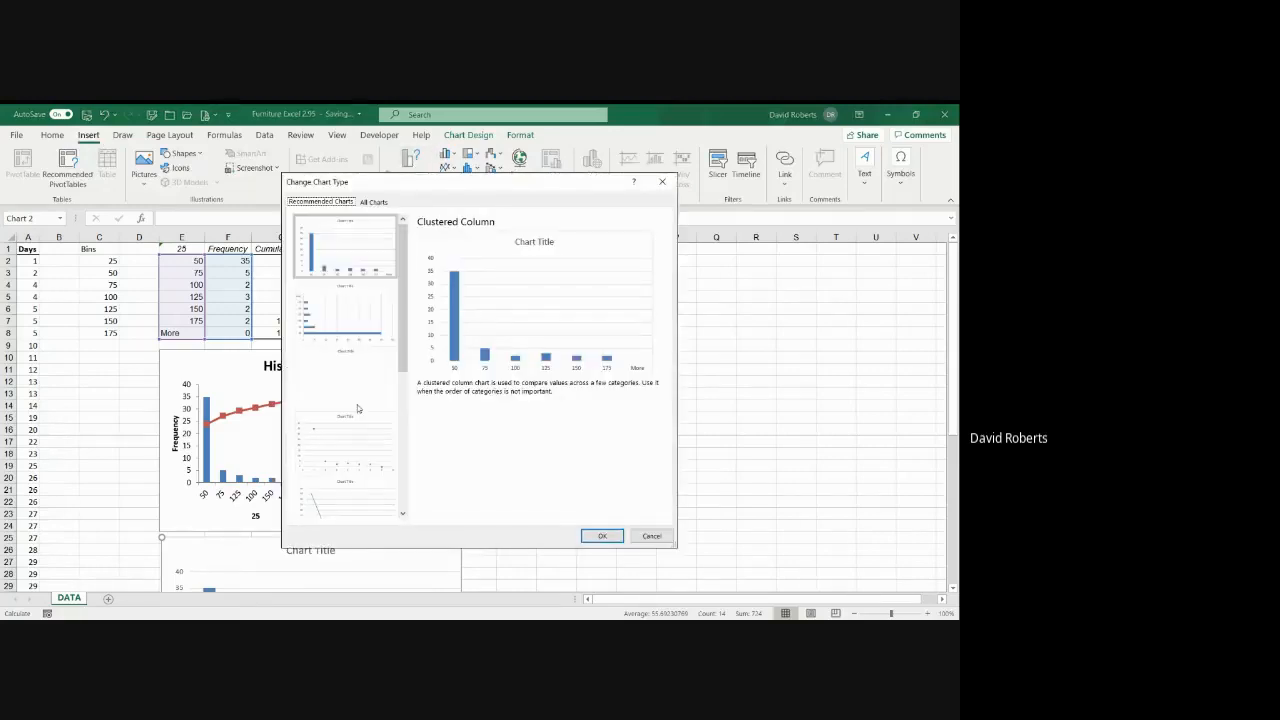
pyautogui.scroll(-3, 359, 408)
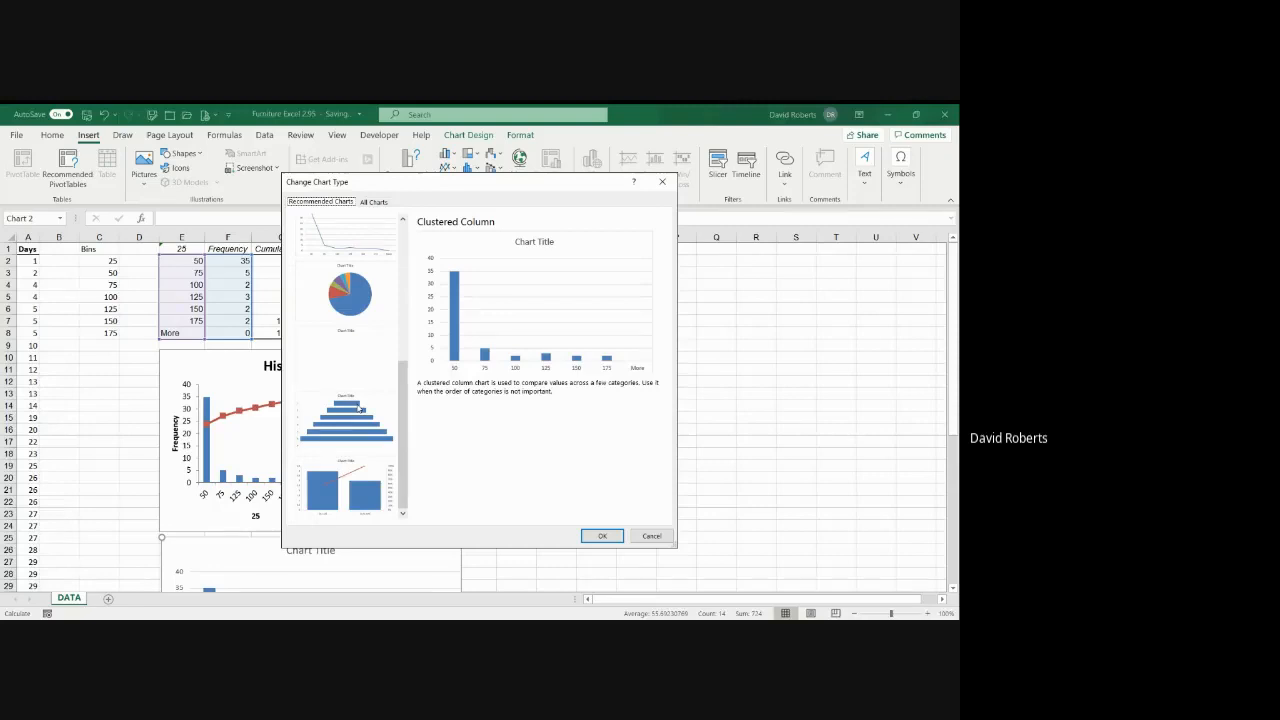
pyautogui.scroll(5, 359, 408)
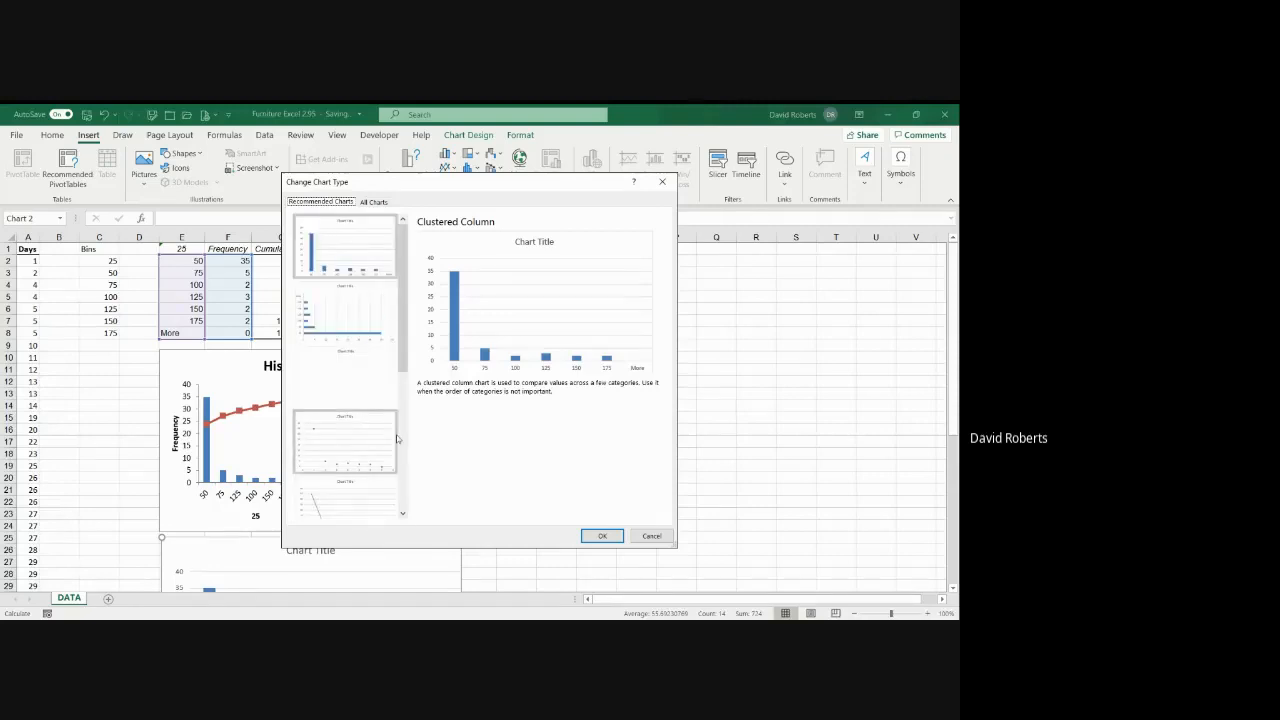
pyautogui.scroll(-3, 359, 400)
pyautogui.scroll(5, 355, 368)
pyautogui.scroll(-3, 352, 350)
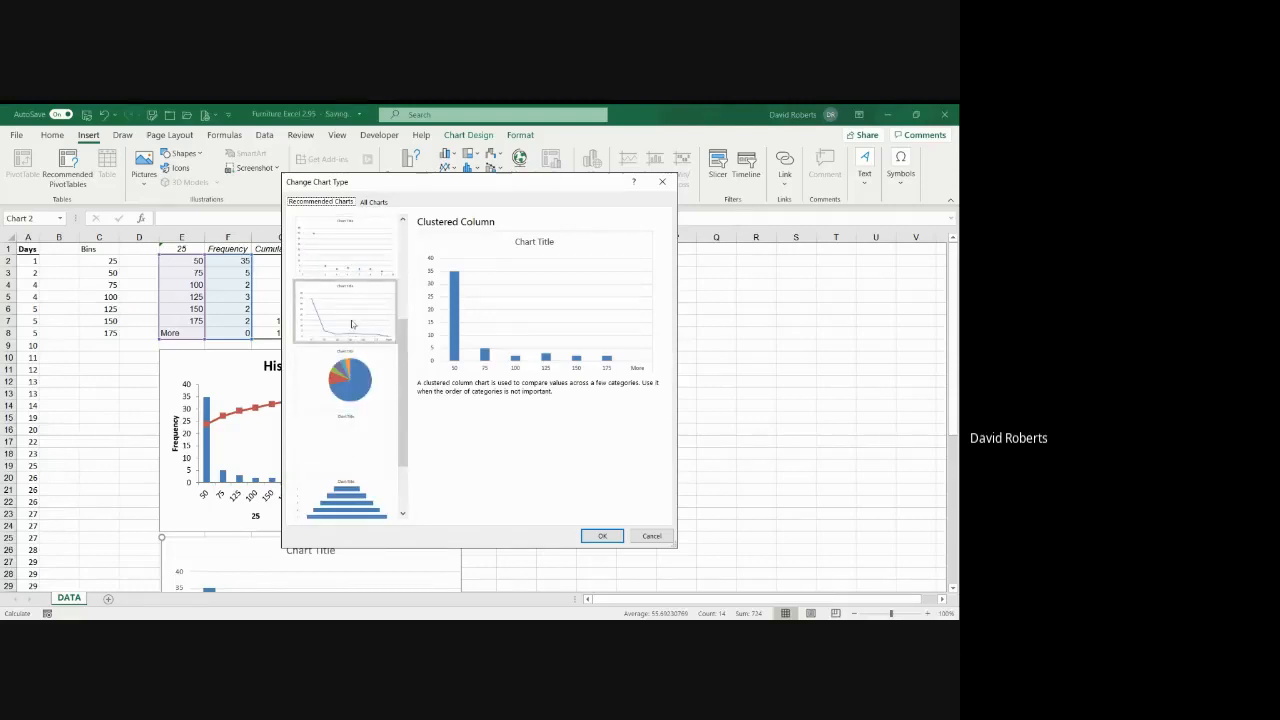
pyautogui.click(651, 537)
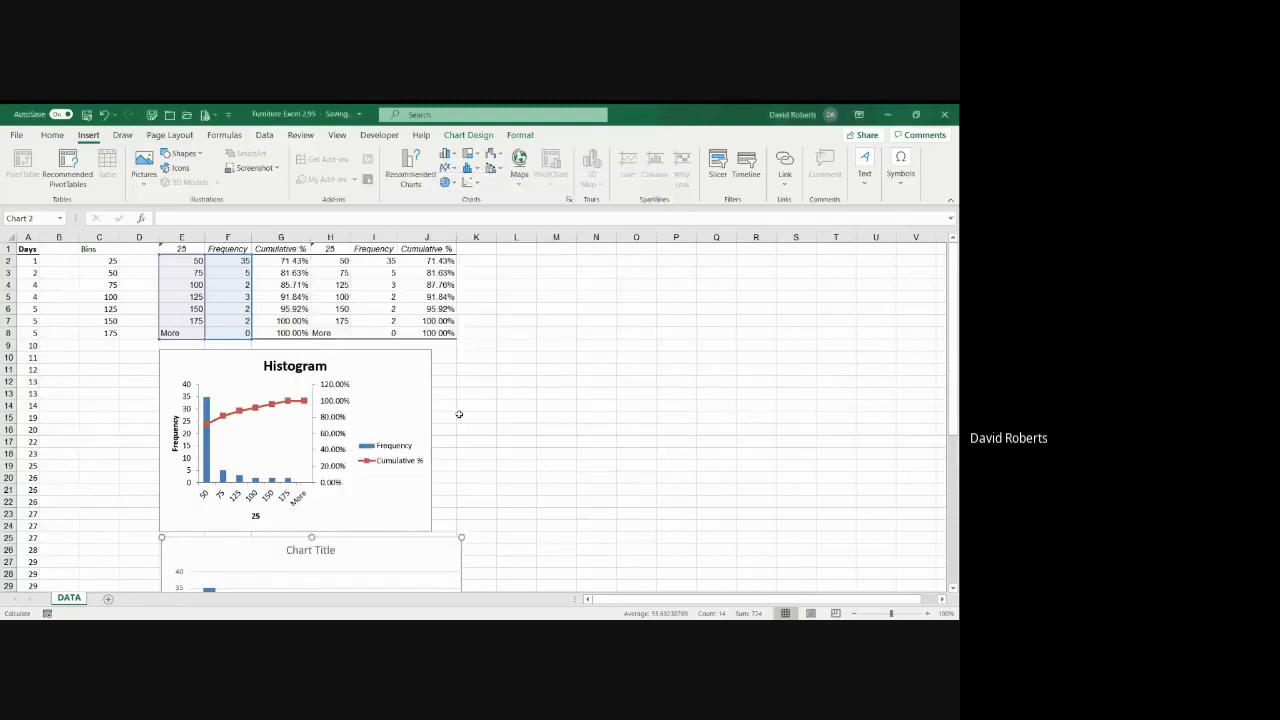
pyautogui.click(180, 260)
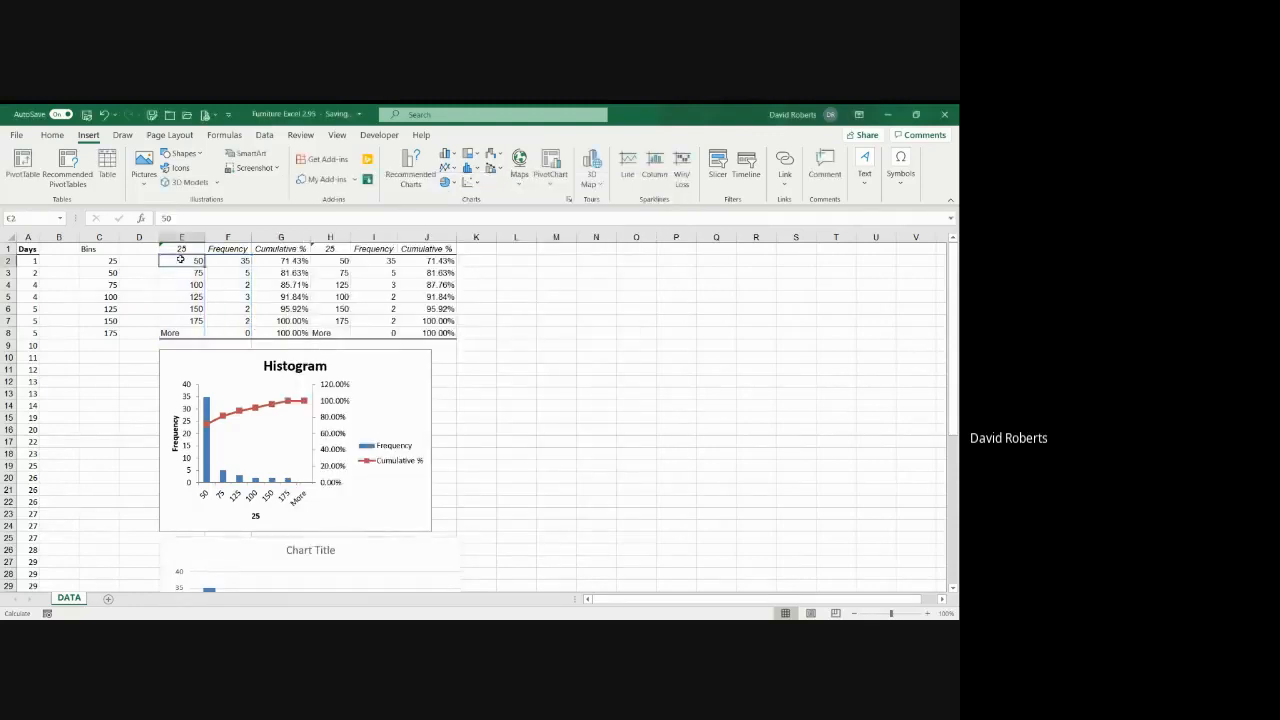
pyautogui.moveTo(180, 260); pyautogui.dragTo(180, 320)
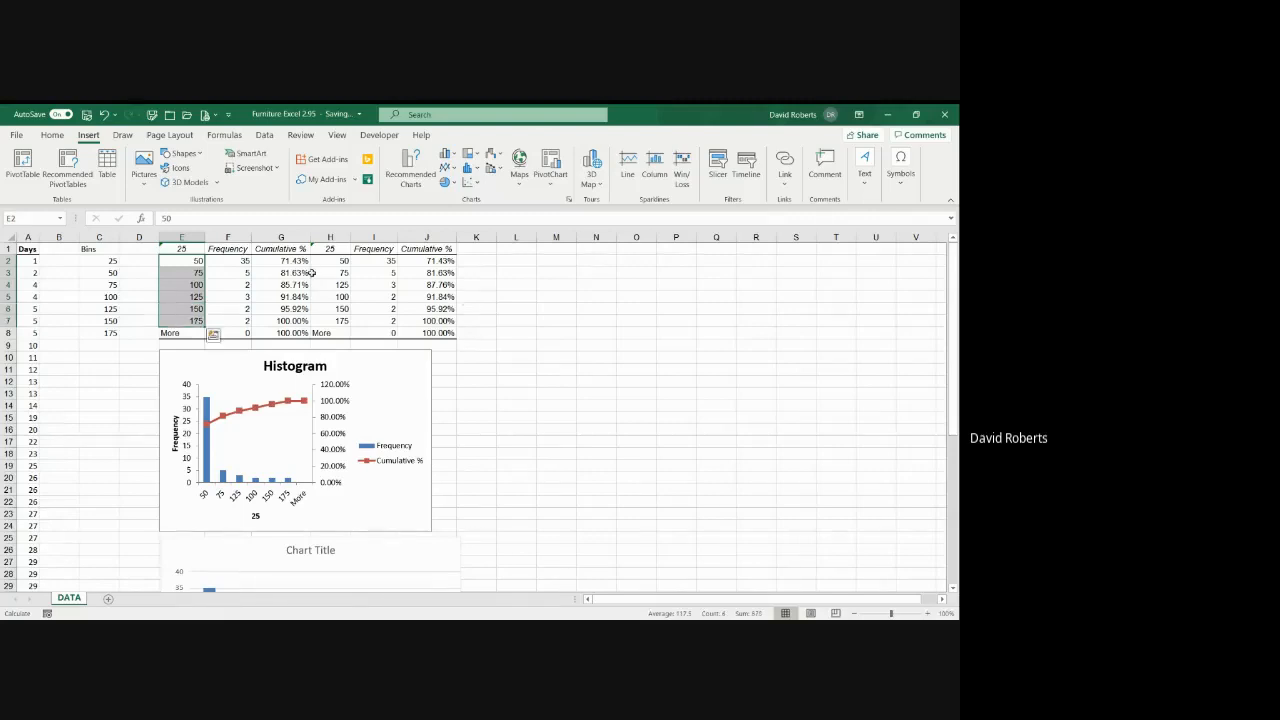
pyautogui.moveTo(286, 261); pyautogui.dragTo(291, 318)
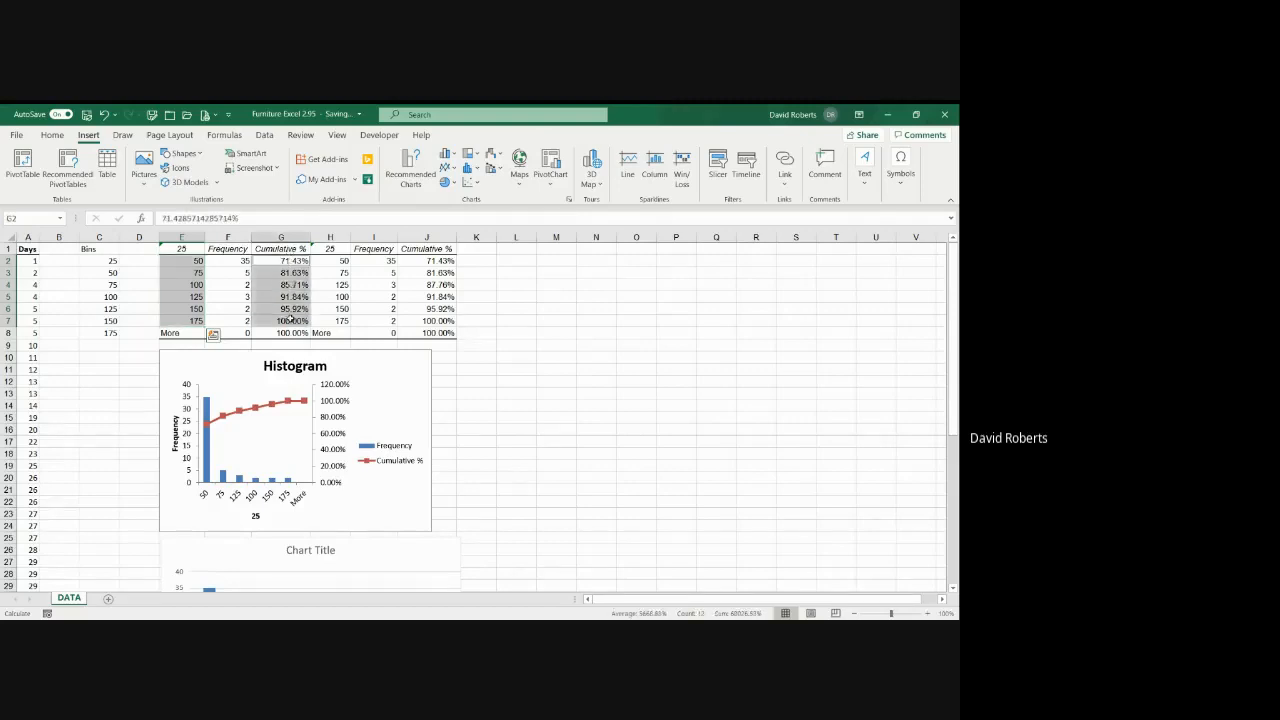
pyautogui.click(183, 260)
pyautogui.moveTo(185, 263); pyautogui.dragTo(182, 320)
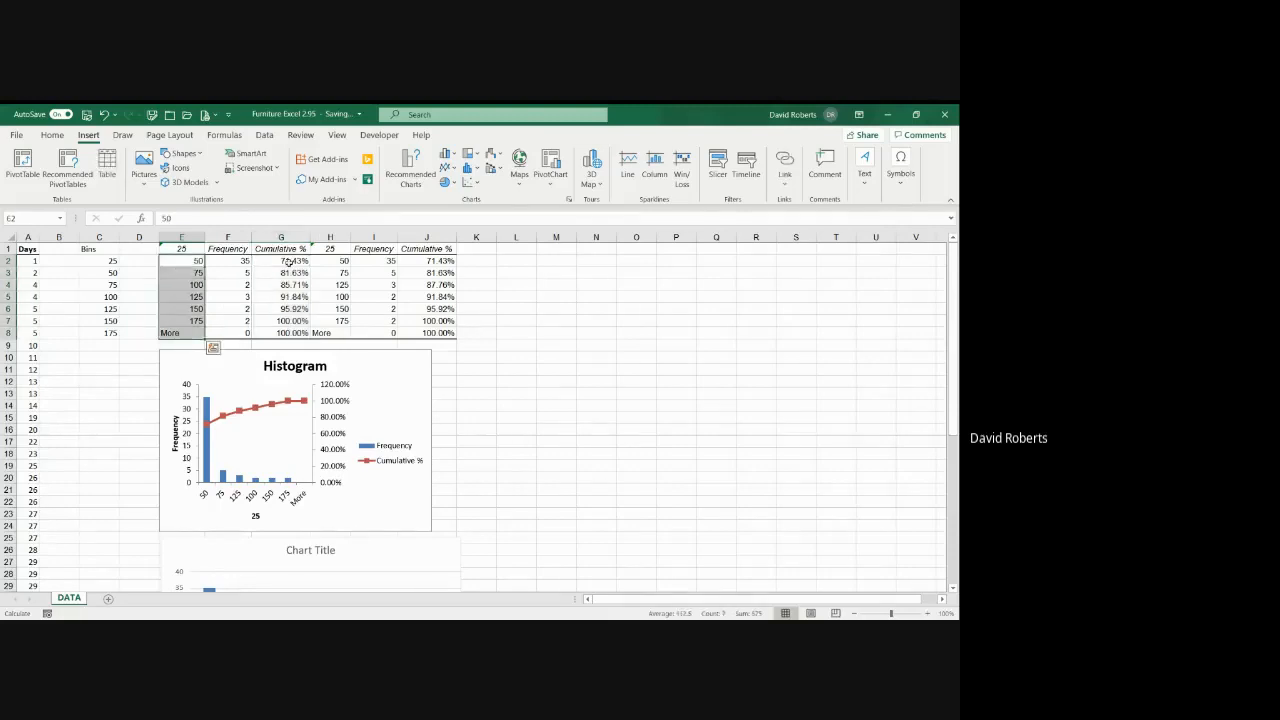
pyautogui.moveTo(290, 262); pyautogui.dragTo(298, 320)
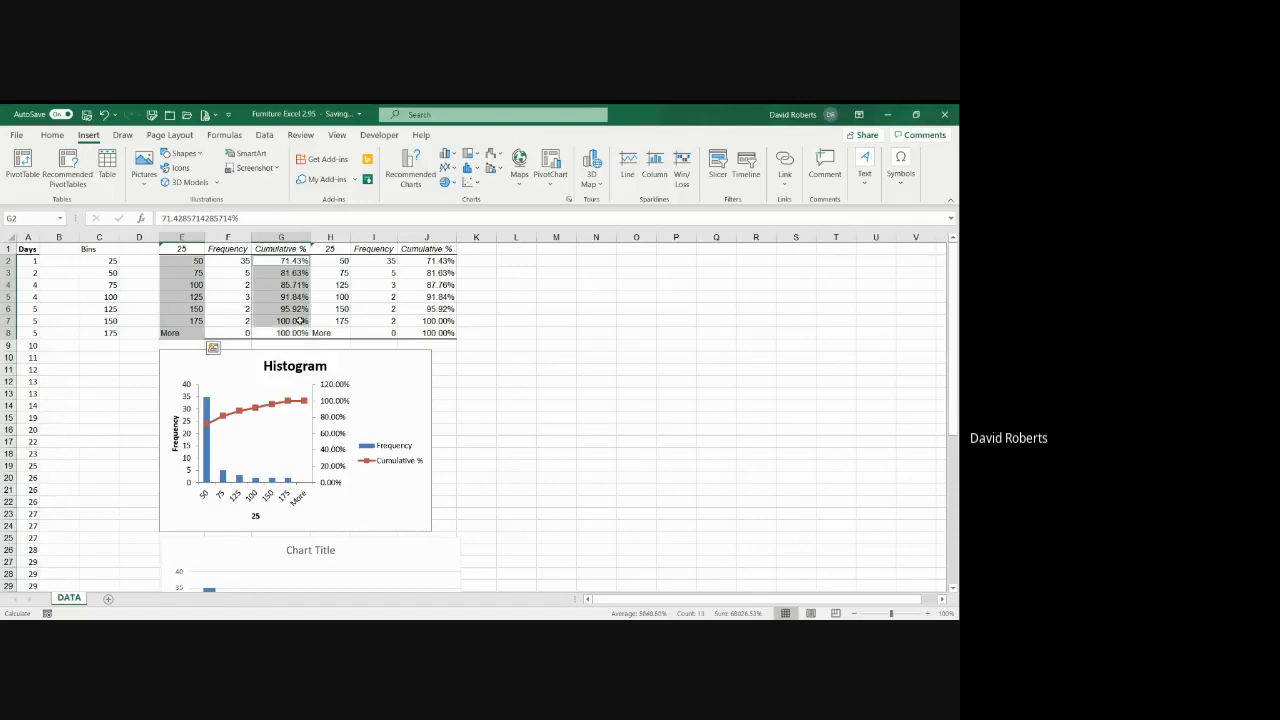
# Insert the recommended Line chart from E2:E7 and G2:G7 and place it beside the column chart, around row 25
pyautogui.moveTo(188, 260); pyautogui.dragTo(191, 320)
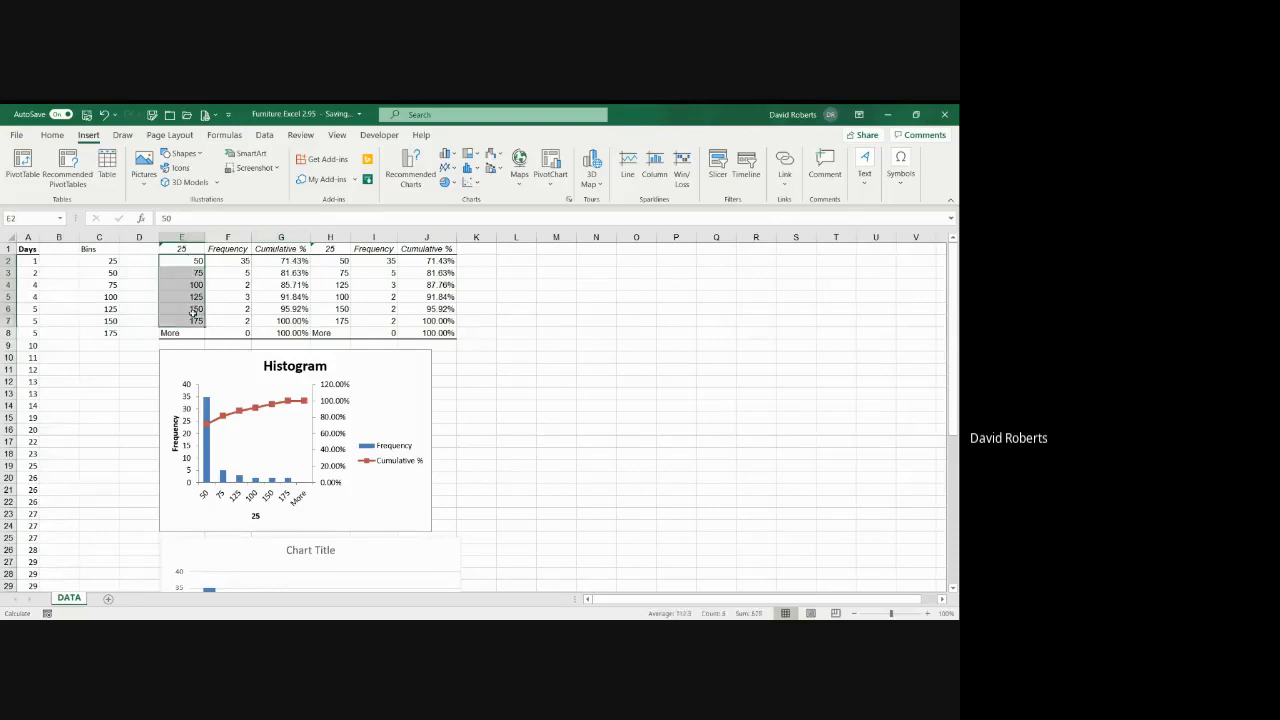
pyautogui.moveTo(293, 261); pyautogui.dragTo(290, 320)
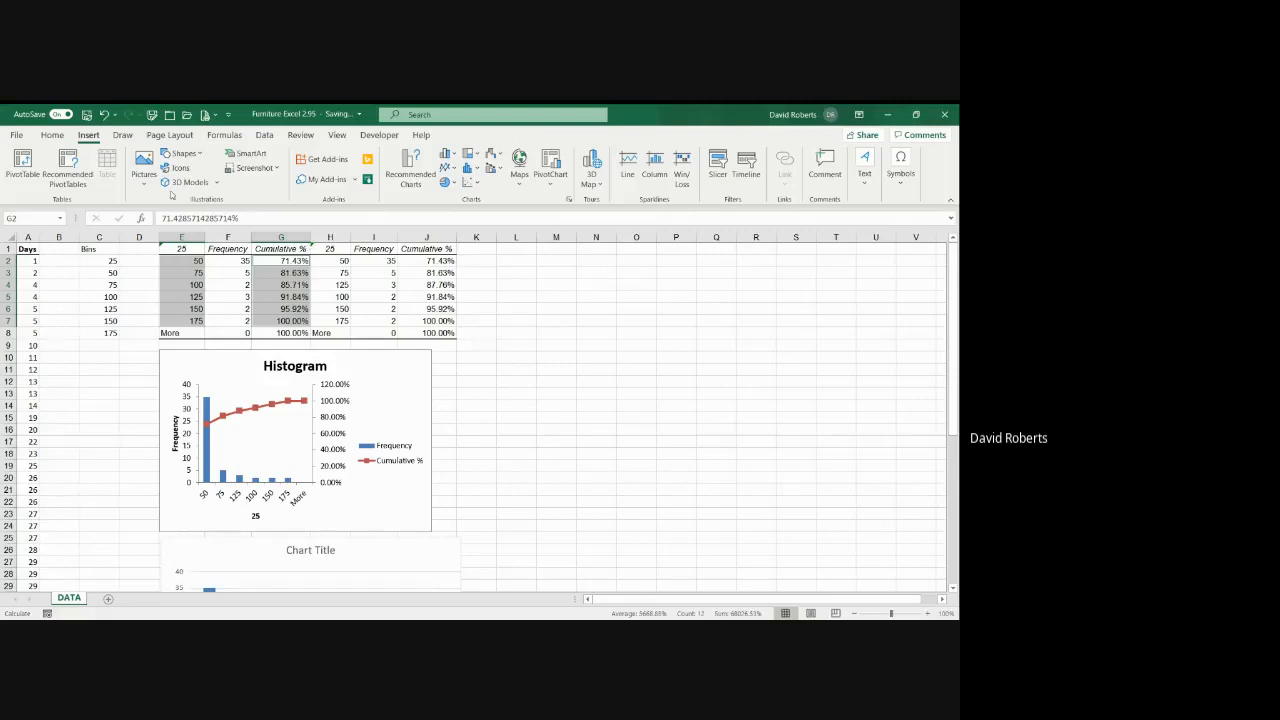
pyautogui.click(411, 178)
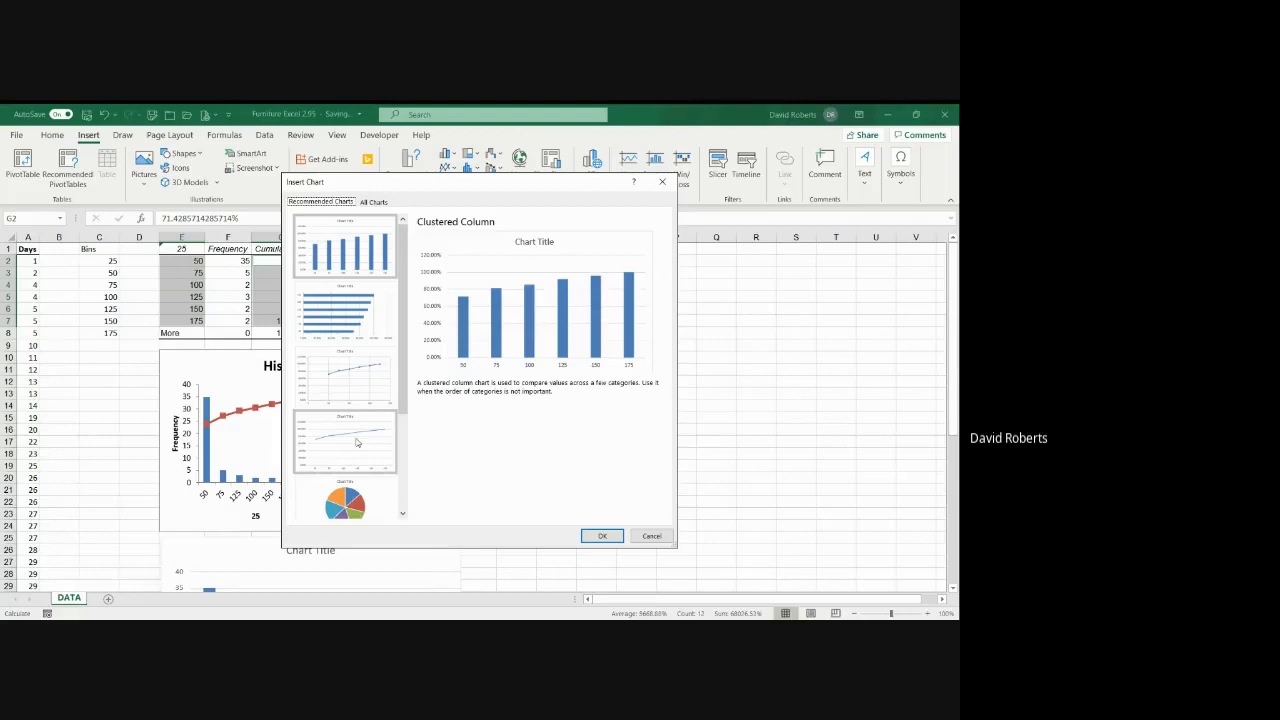
pyautogui.click(357, 442)
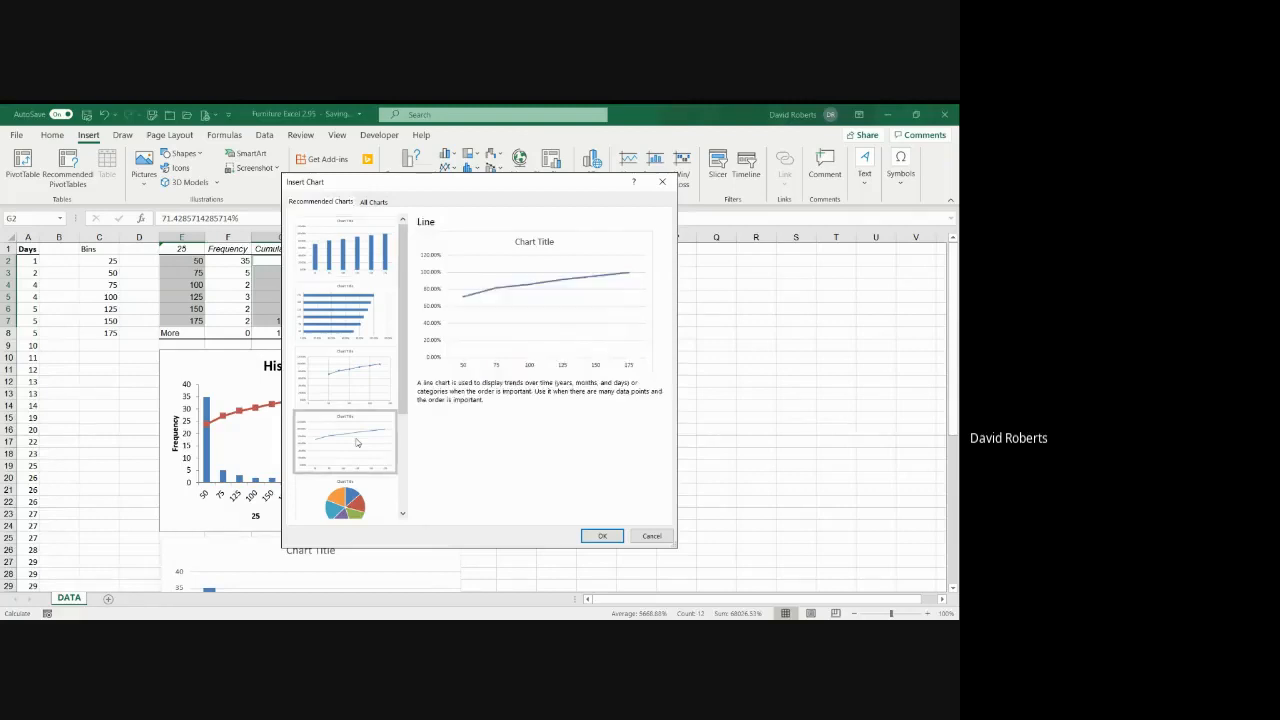
pyautogui.click(601, 536)
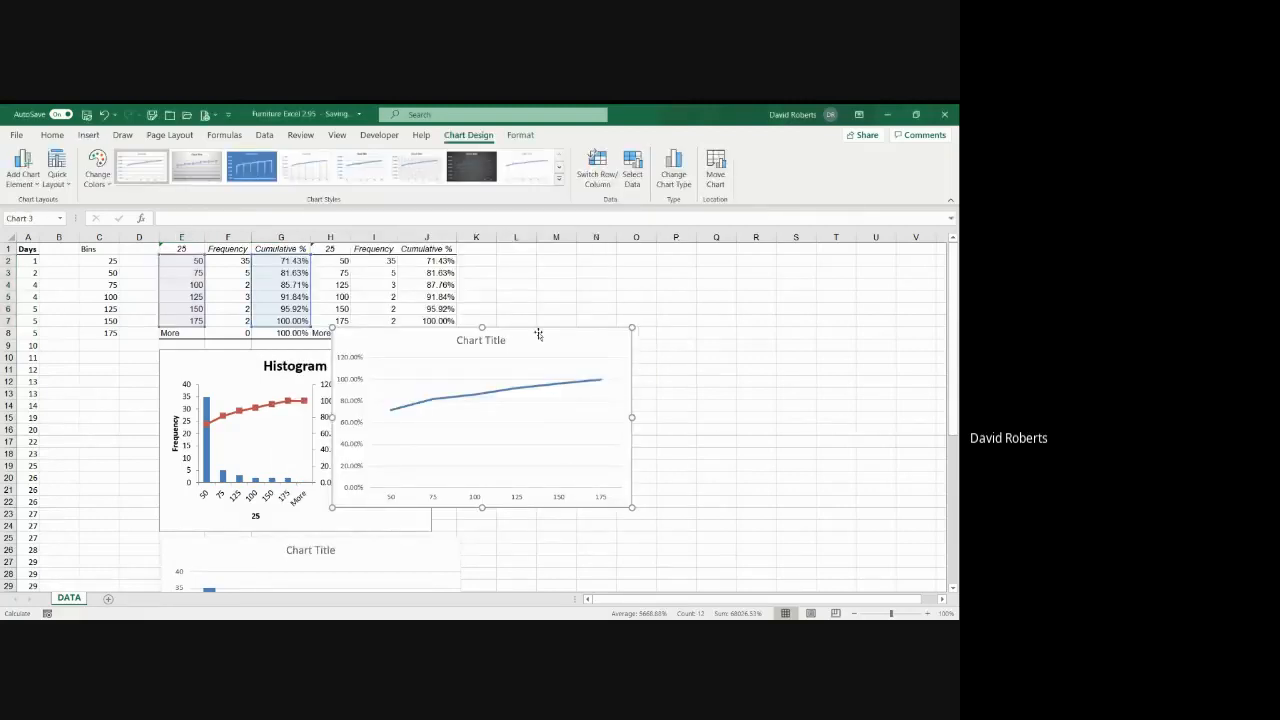
pyautogui.moveTo(537, 331); pyautogui.dragTo(704, 555)
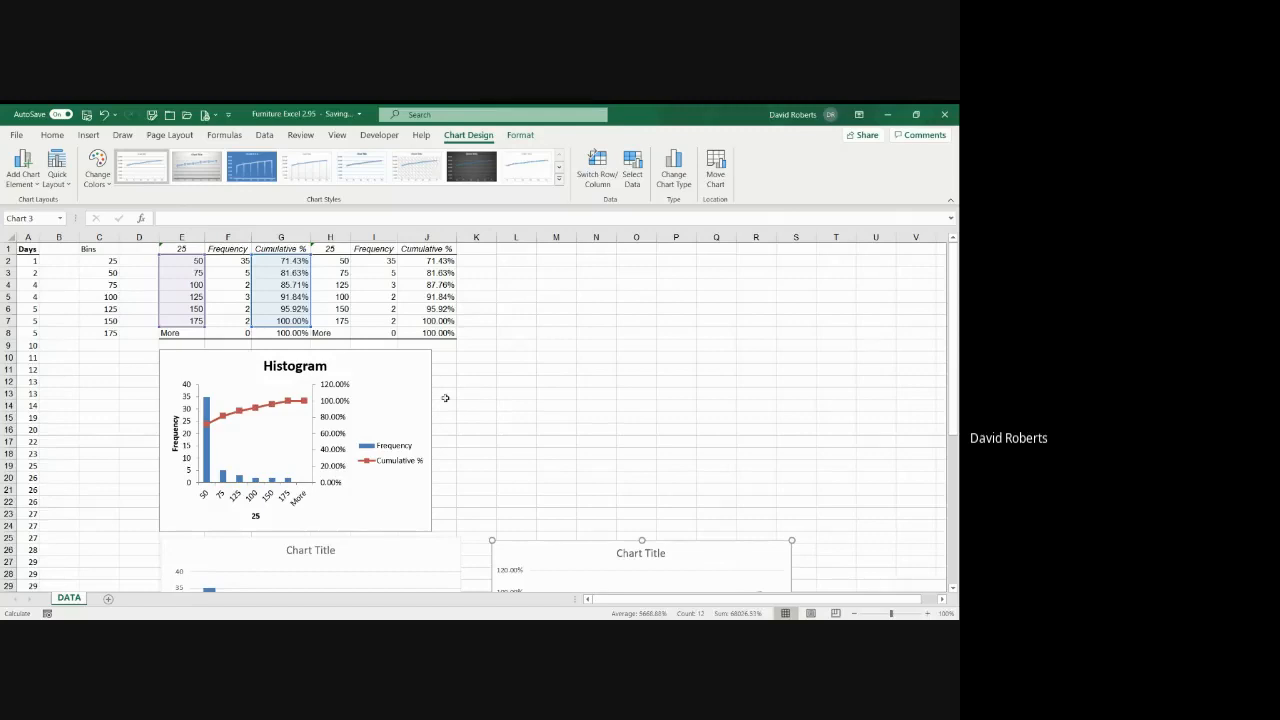
# Insert the recommended Line chart of the frequencies from E2:F7
pyautogui.click(190, 262)
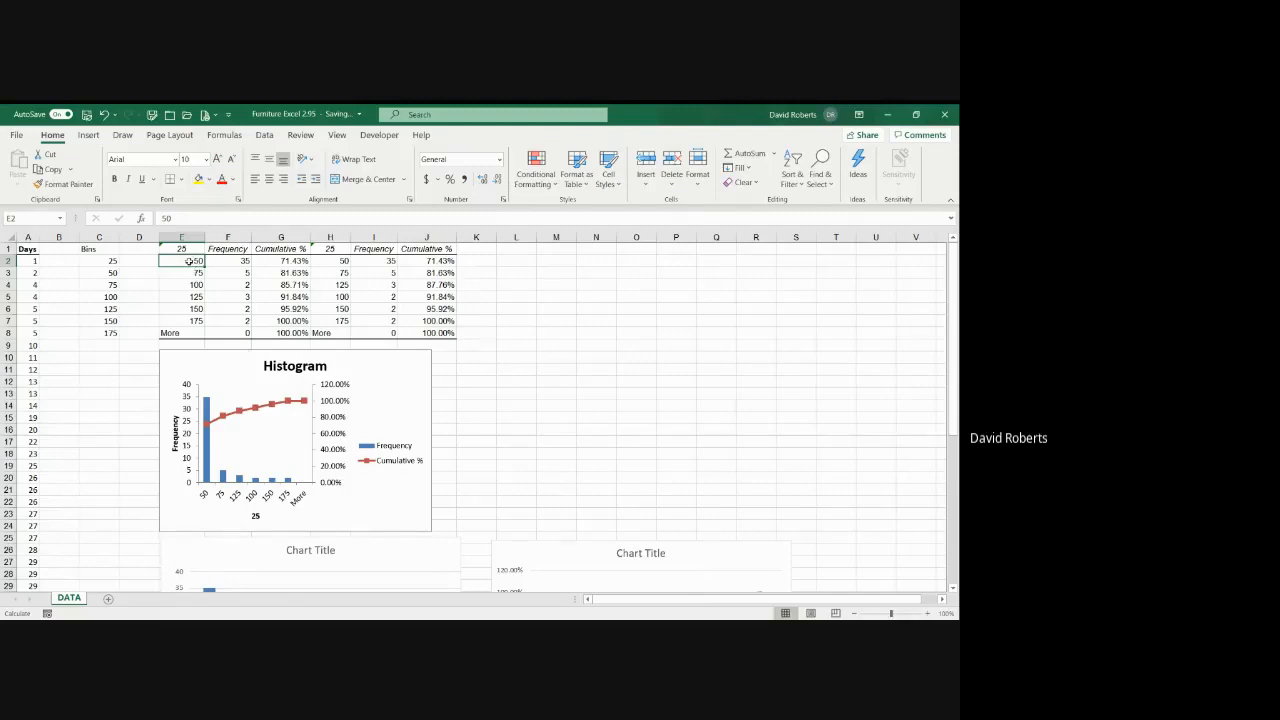
pyautogui.moveTo(190, 262)
pyautogui.mouseDown()
pyautogui.moveTo(196, 318)
pyautogui.moveTo(229, 321)
pyautogui.mouseUp()
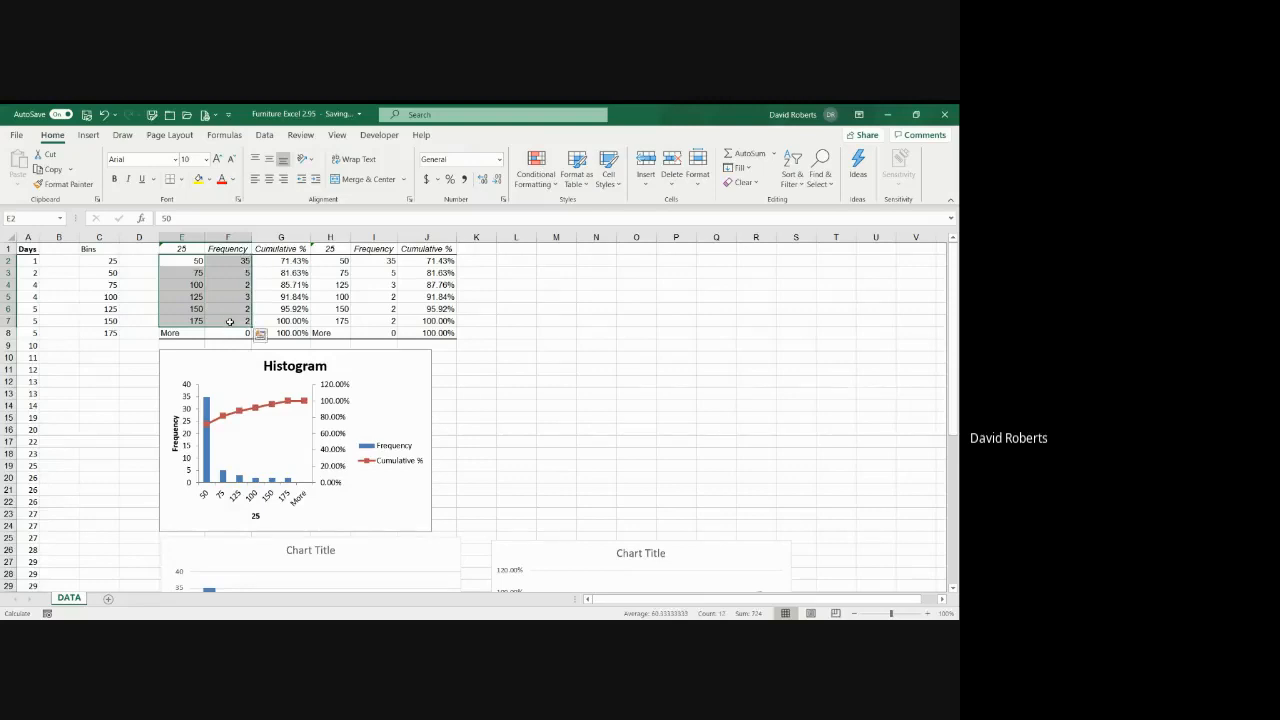
pyautogui.click(88, 135)
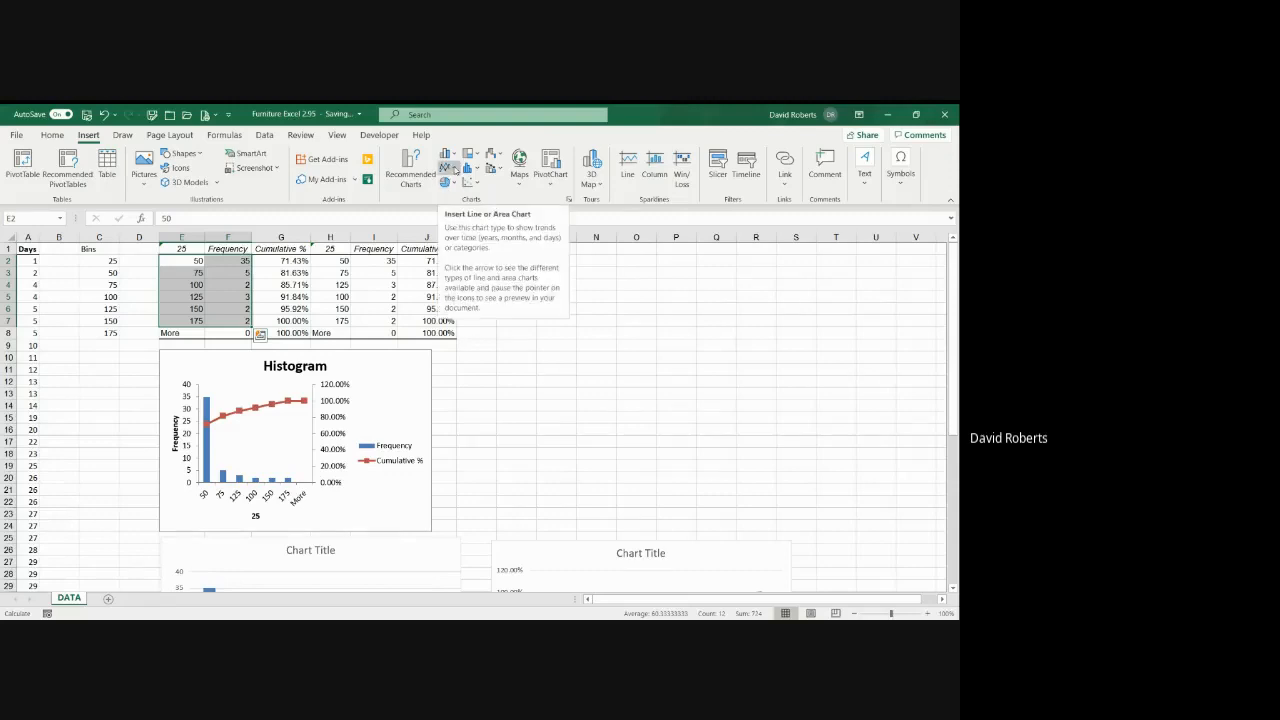
pyautogui.click(454, 168)
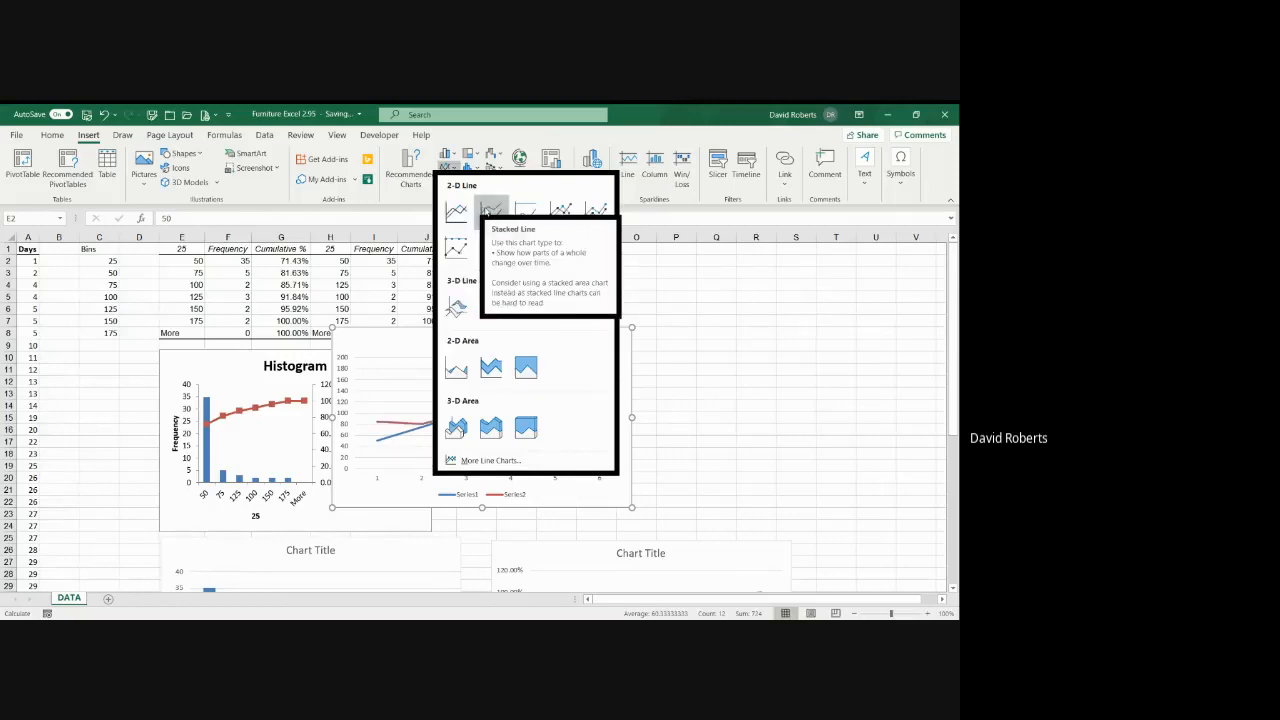
pyautogui.click(408, 185)
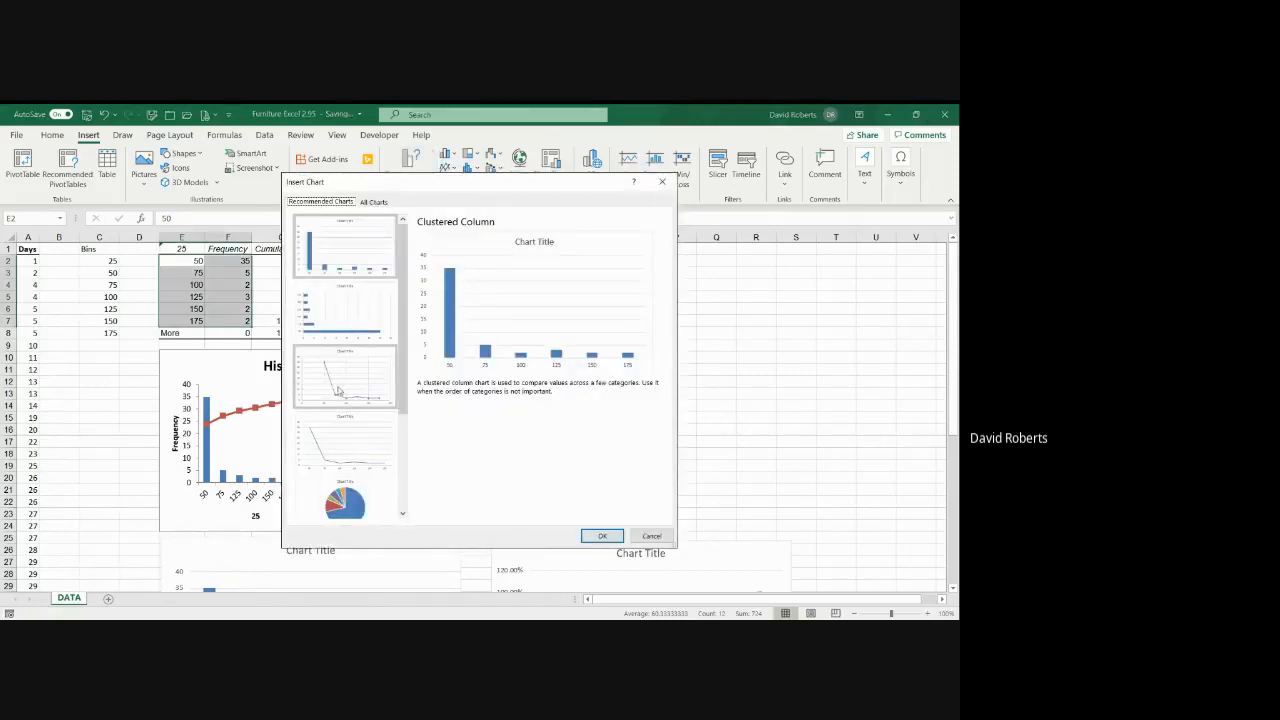
pyautogui.scroll(-2, 338, 391)
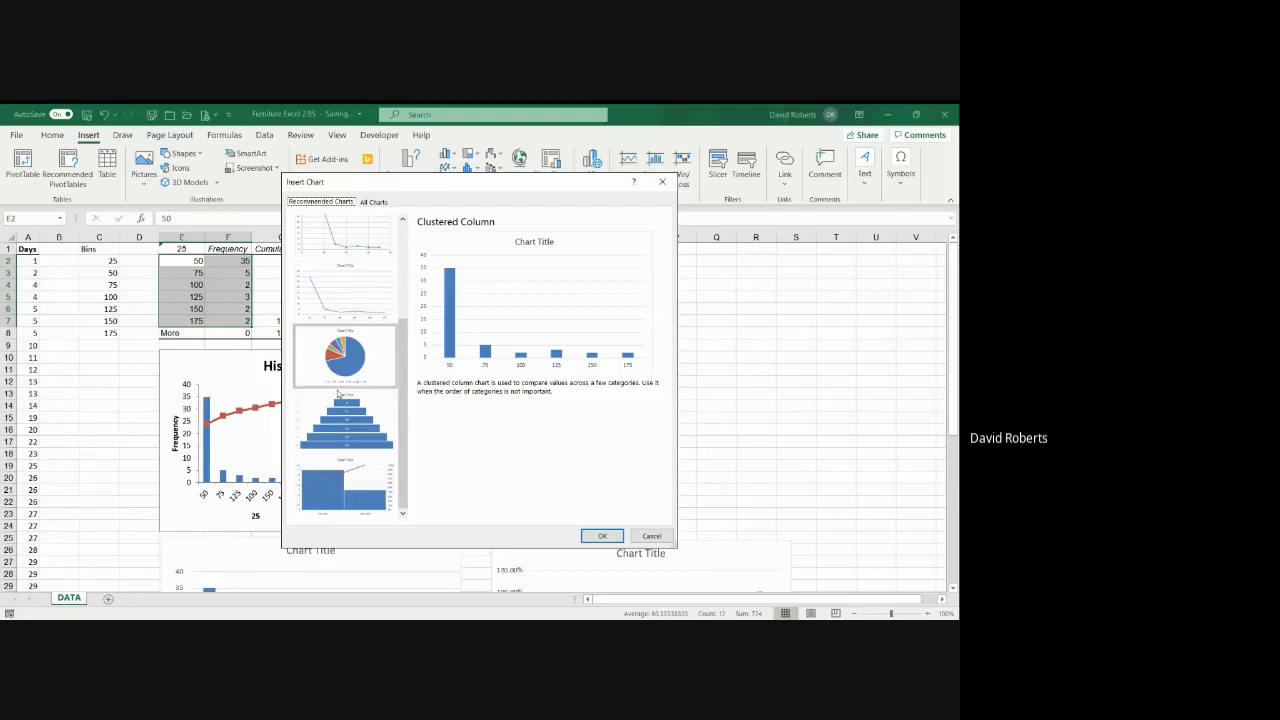
pyautogui.scroll(3, 338, 396)
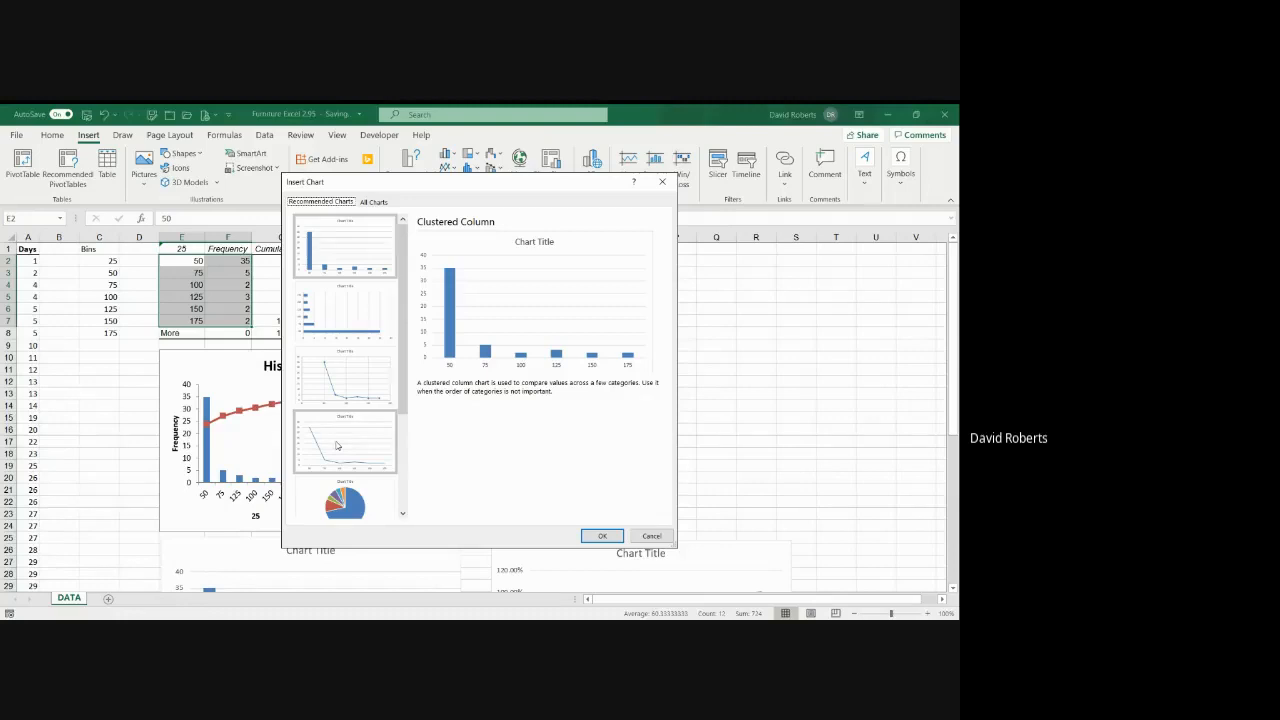
pyautogui.scroll(-3, 337, 446)
pyautogui.scroll(3, 337, 446)
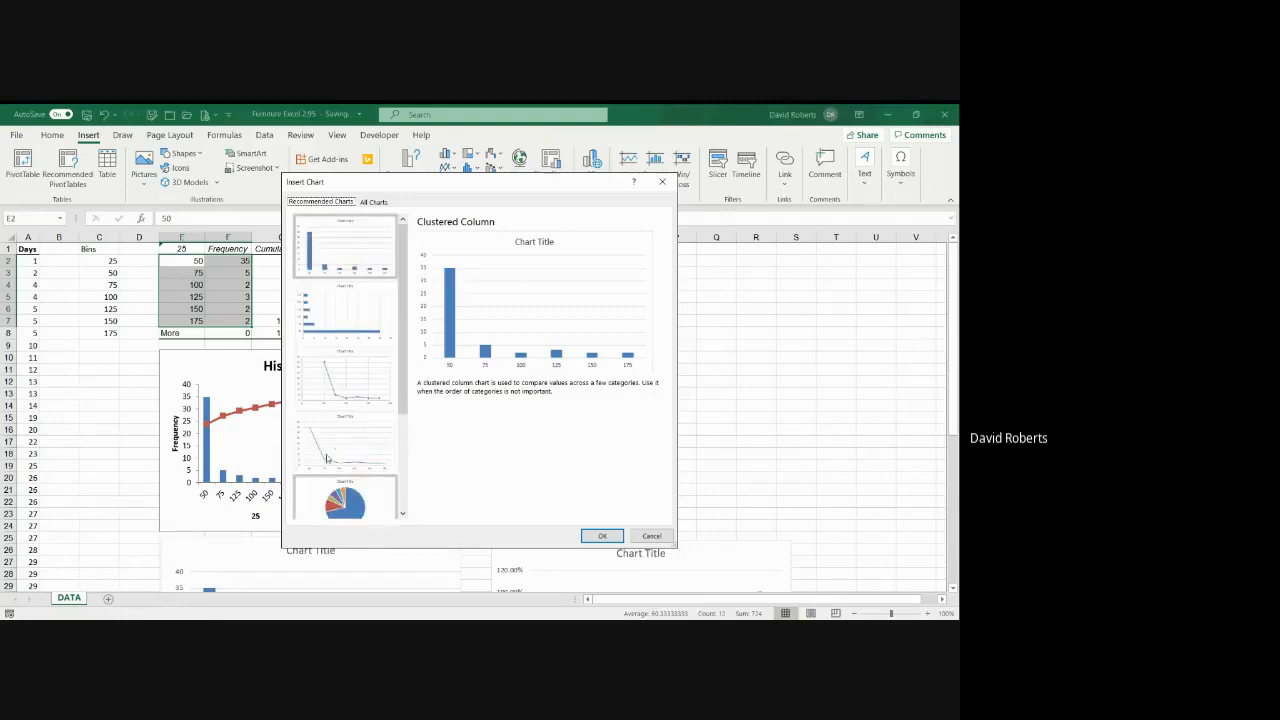
pyautogui.click(352, 448)
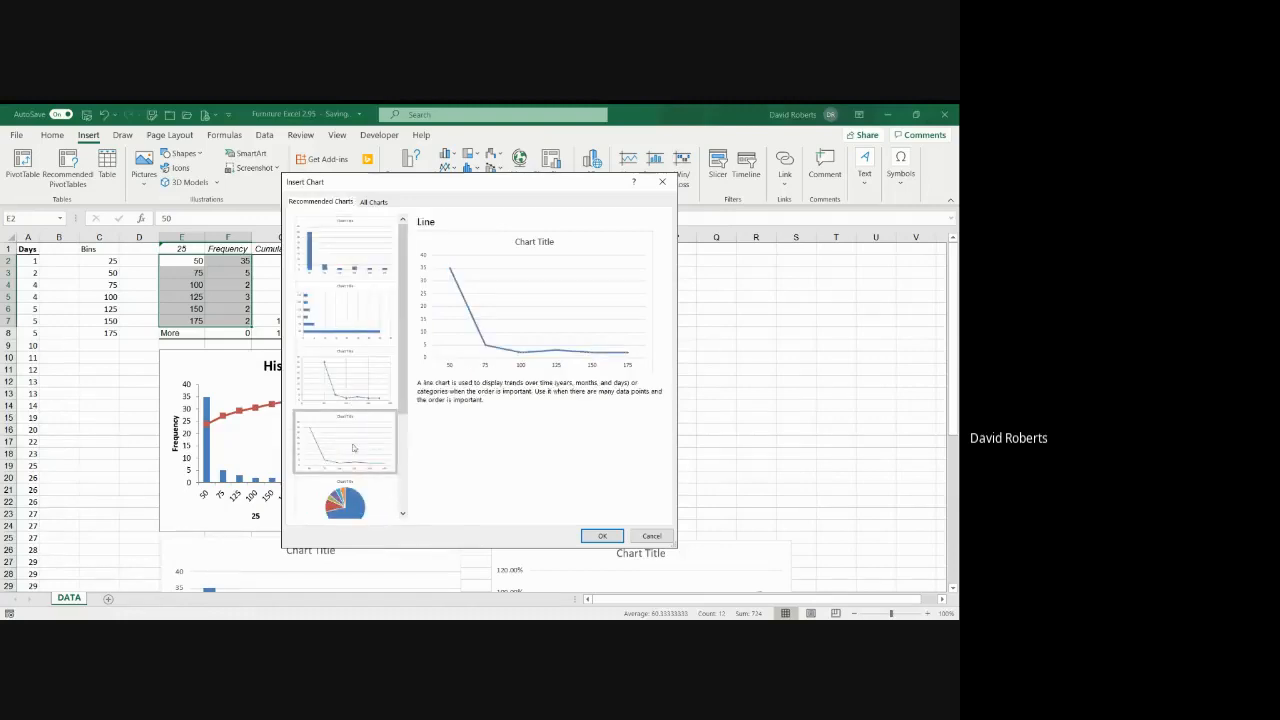
pyautogui.click(619, 538)
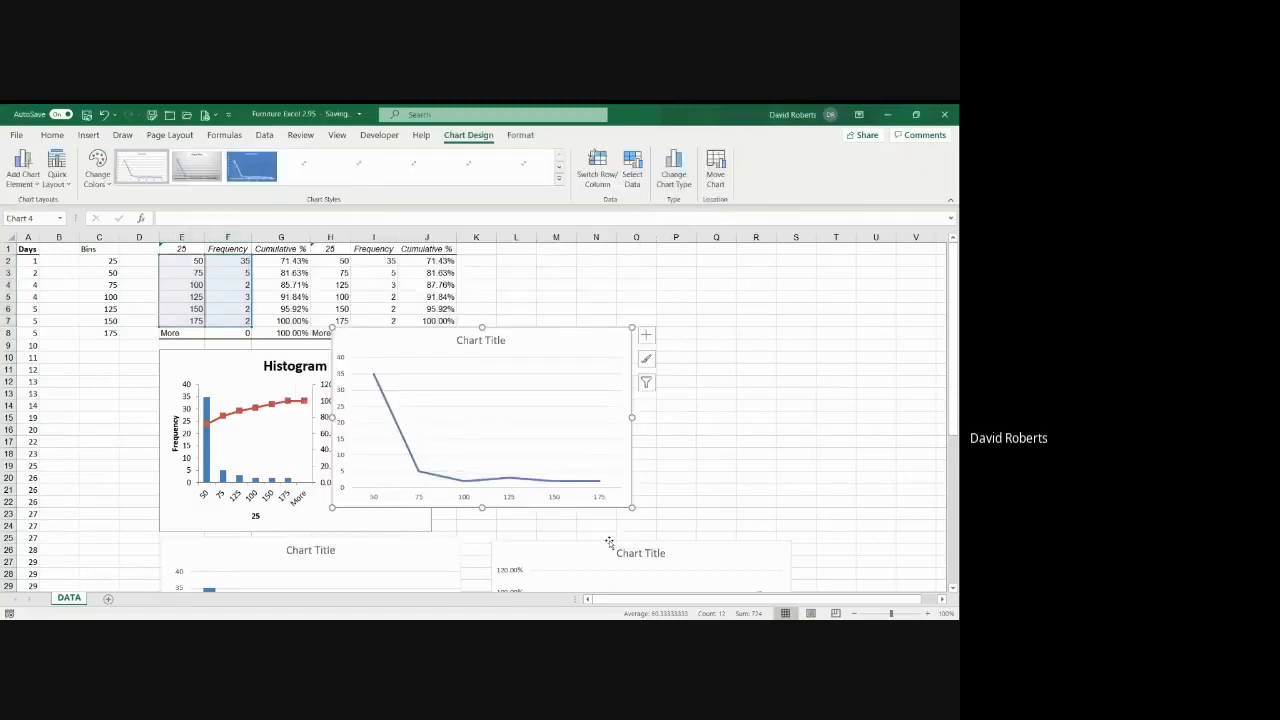
# Undo the accidental plot area change and move the frequency line chart beside the tables, starting around L2
pyautogui.moveTo(632, 351); pyautogui.dragTo(634, 345)
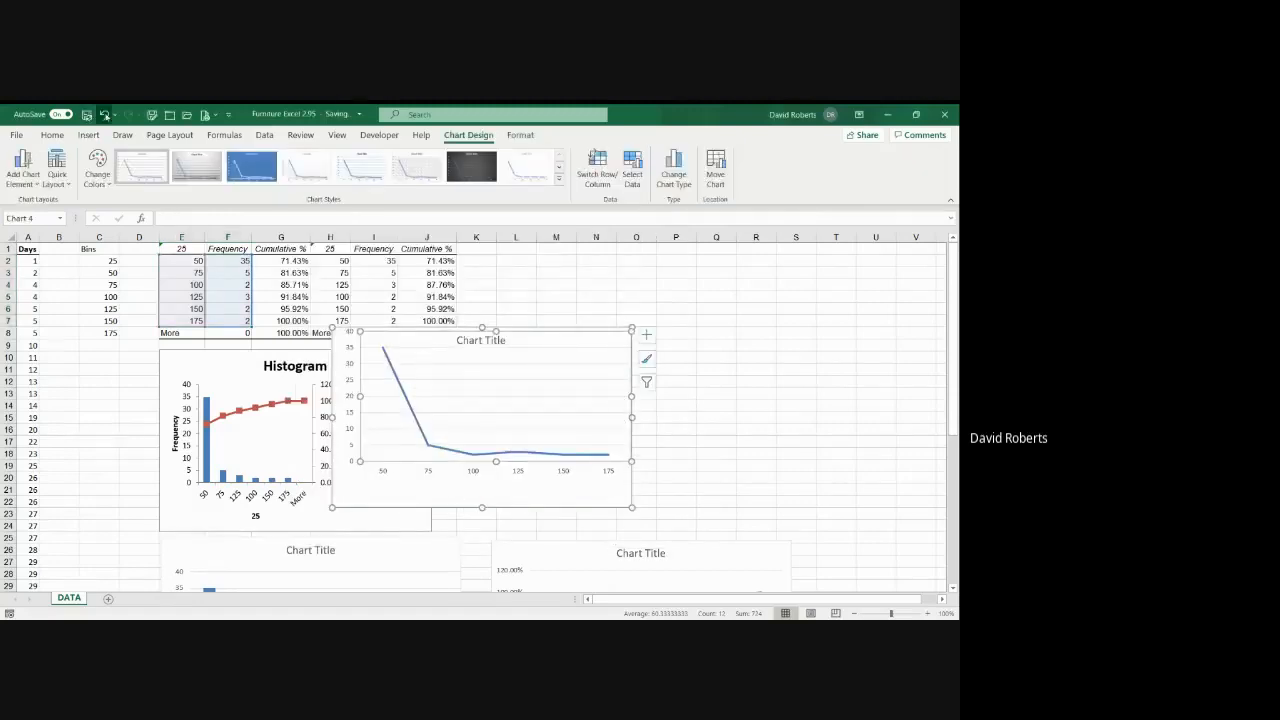
pyautogui.click(103, 114)
pyautogui.moveTo(369, 340); pyautogui.dragTo(562, 276)
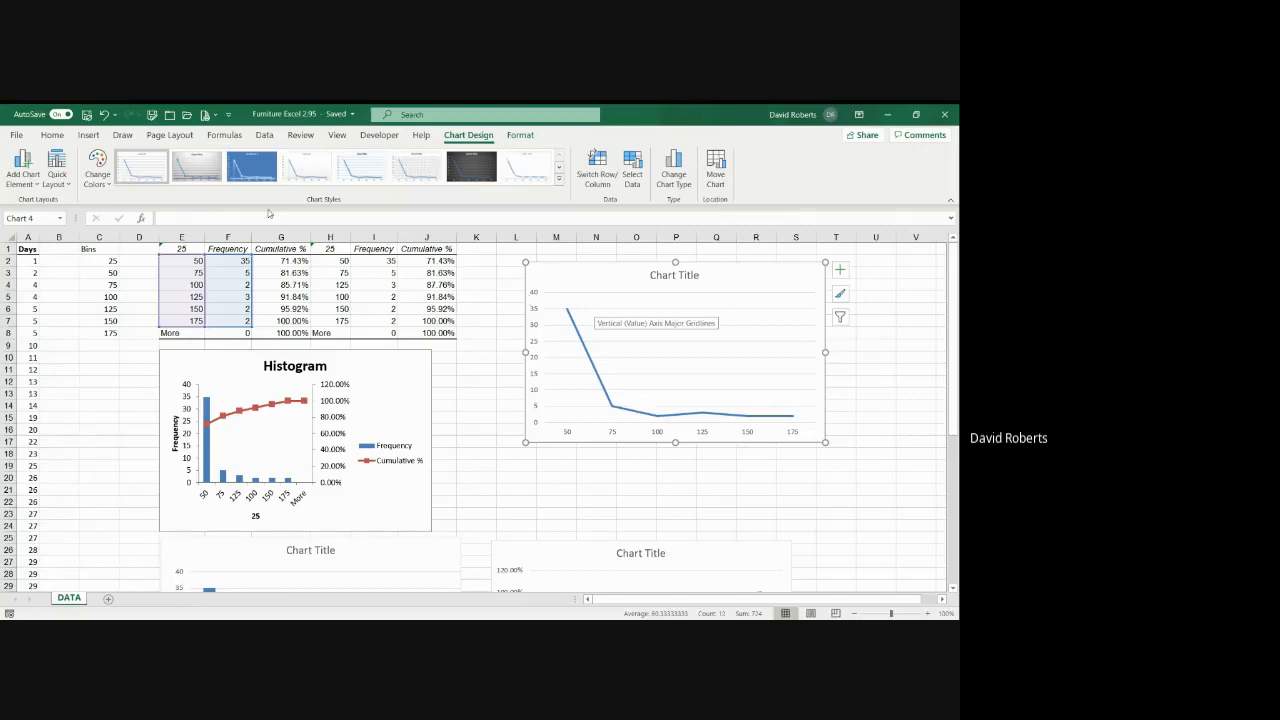
# Try several chart styles on the frequency line chart, including the blue and dark ones, and return to the first style
pyautogui.click(249, 169)
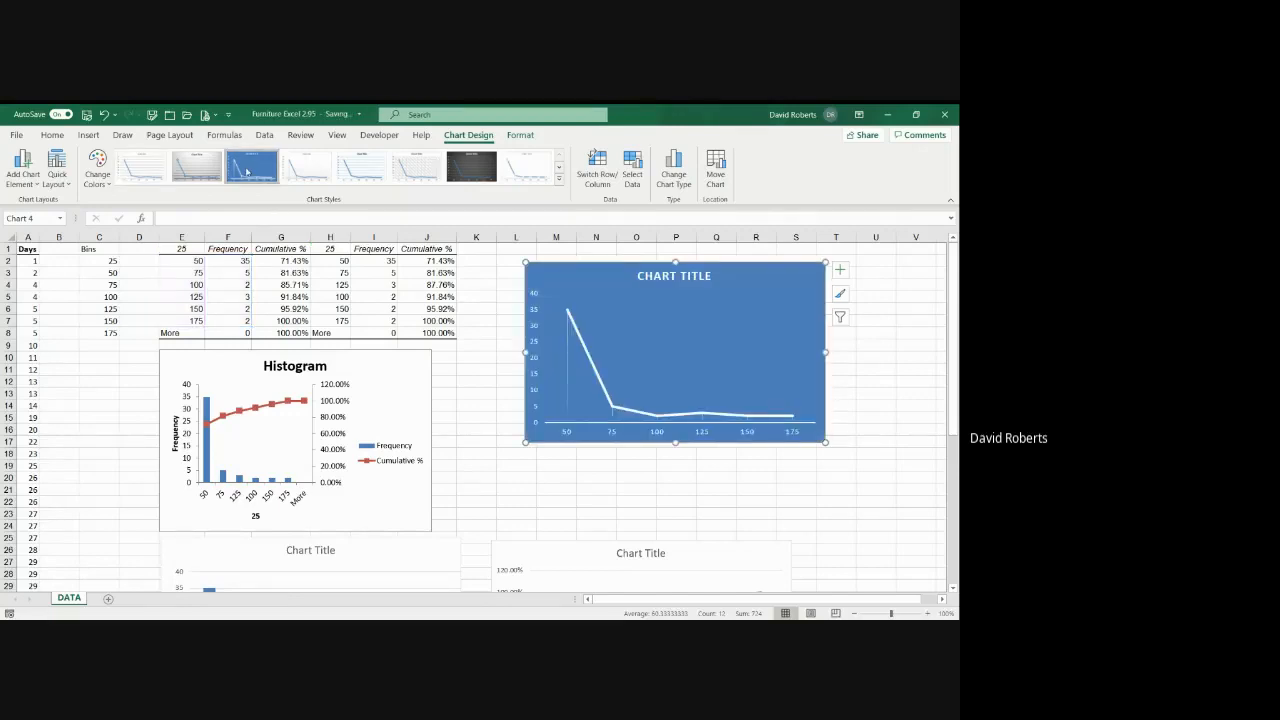
pyautogui.click(304, 175)
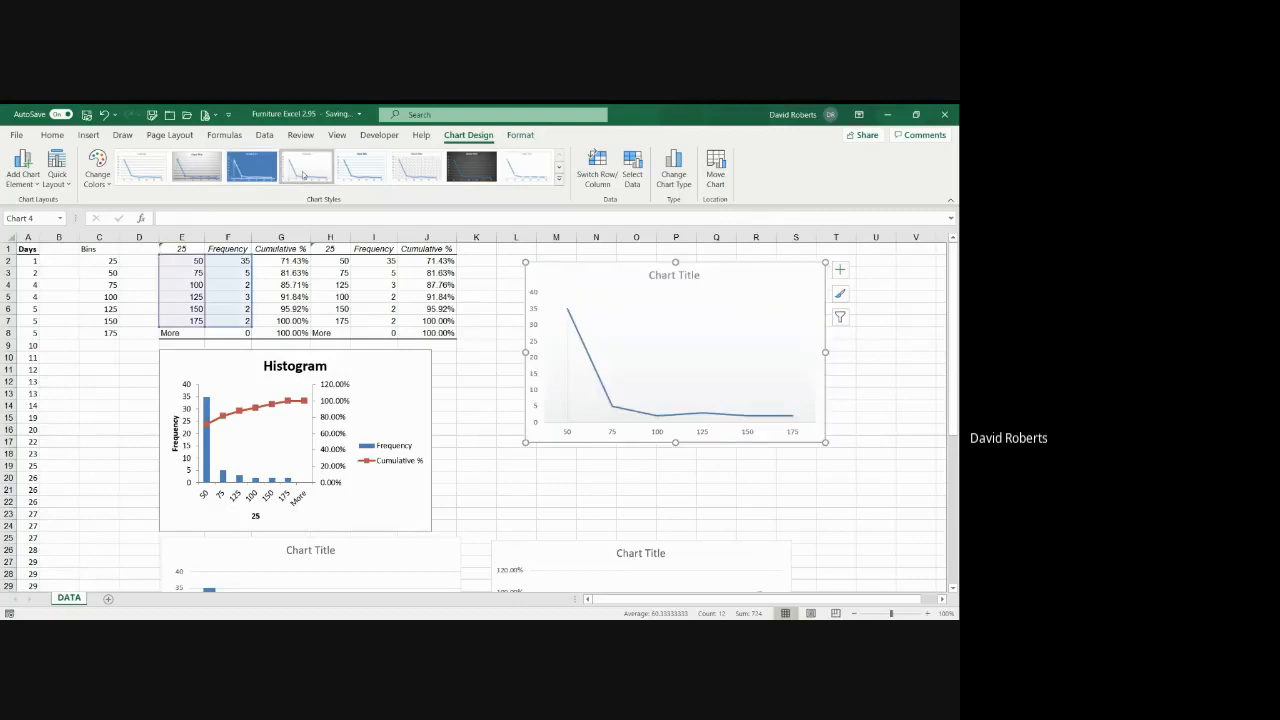
pyautogui.click(380, 178)
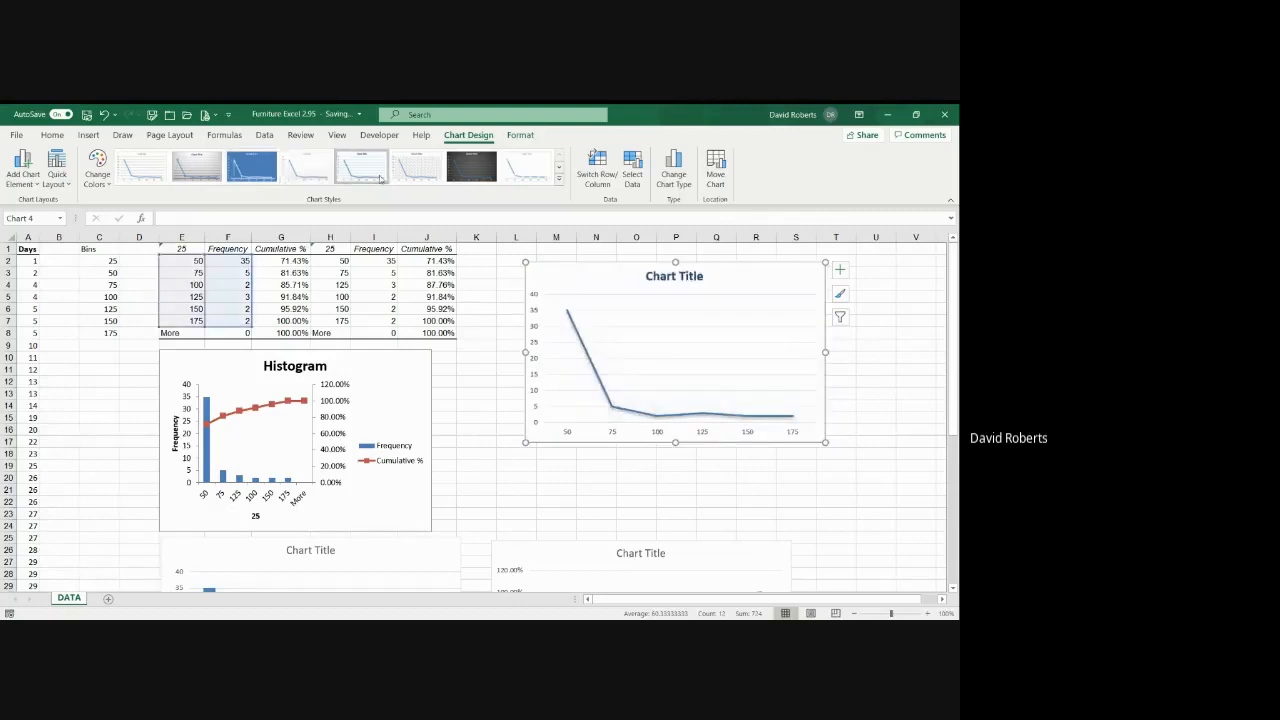
pyautogui.click(528, 172)
pyautogui.click(472, 169)
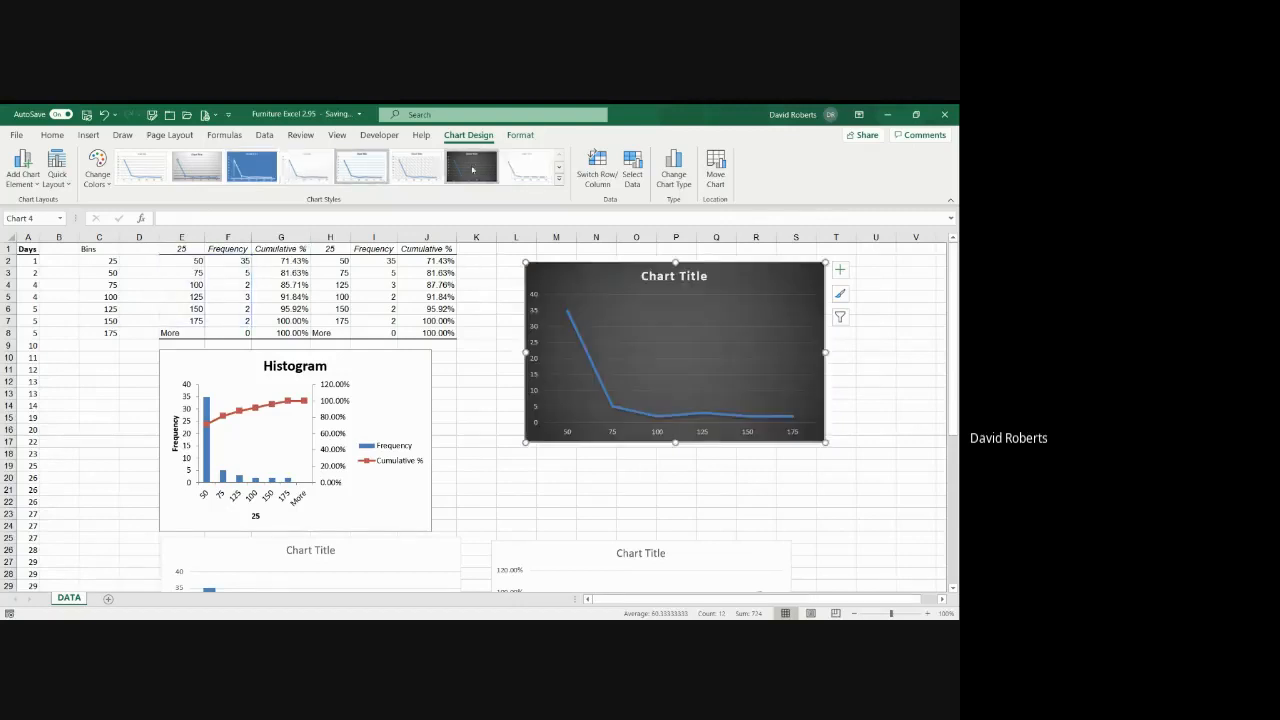
pyautogui.click(423, 166)
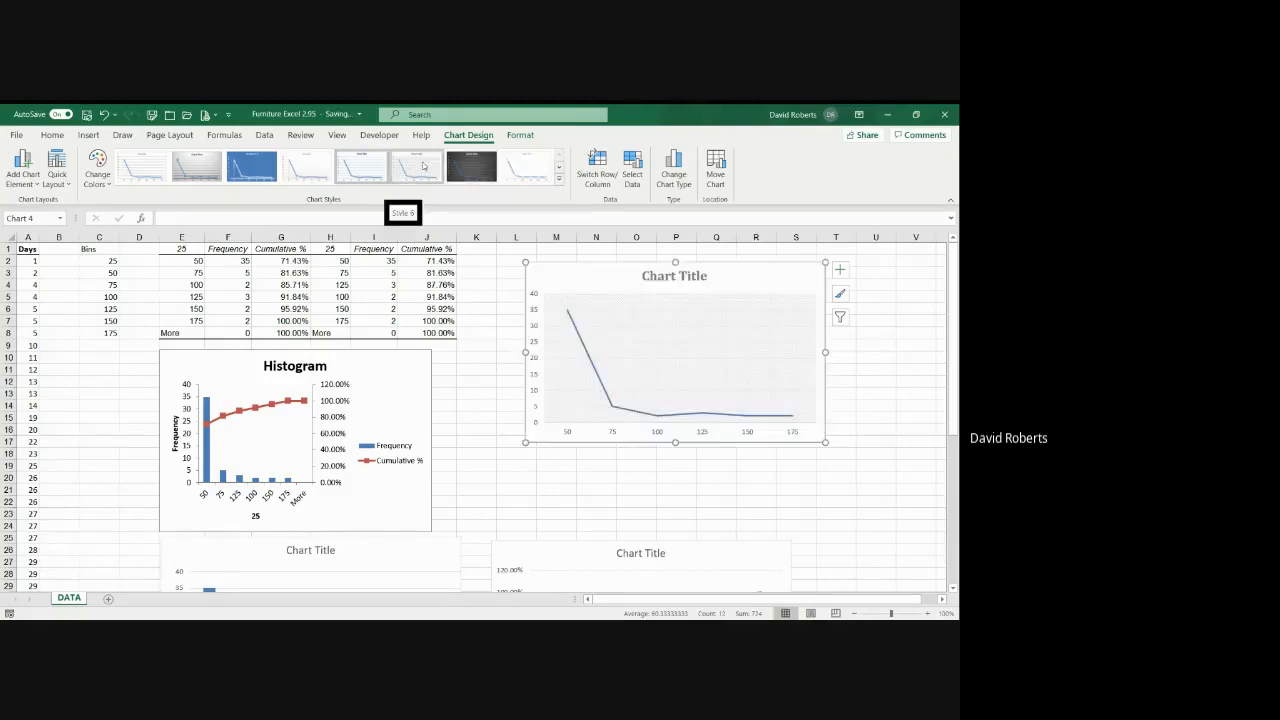
pyautogui.click(155, 166)
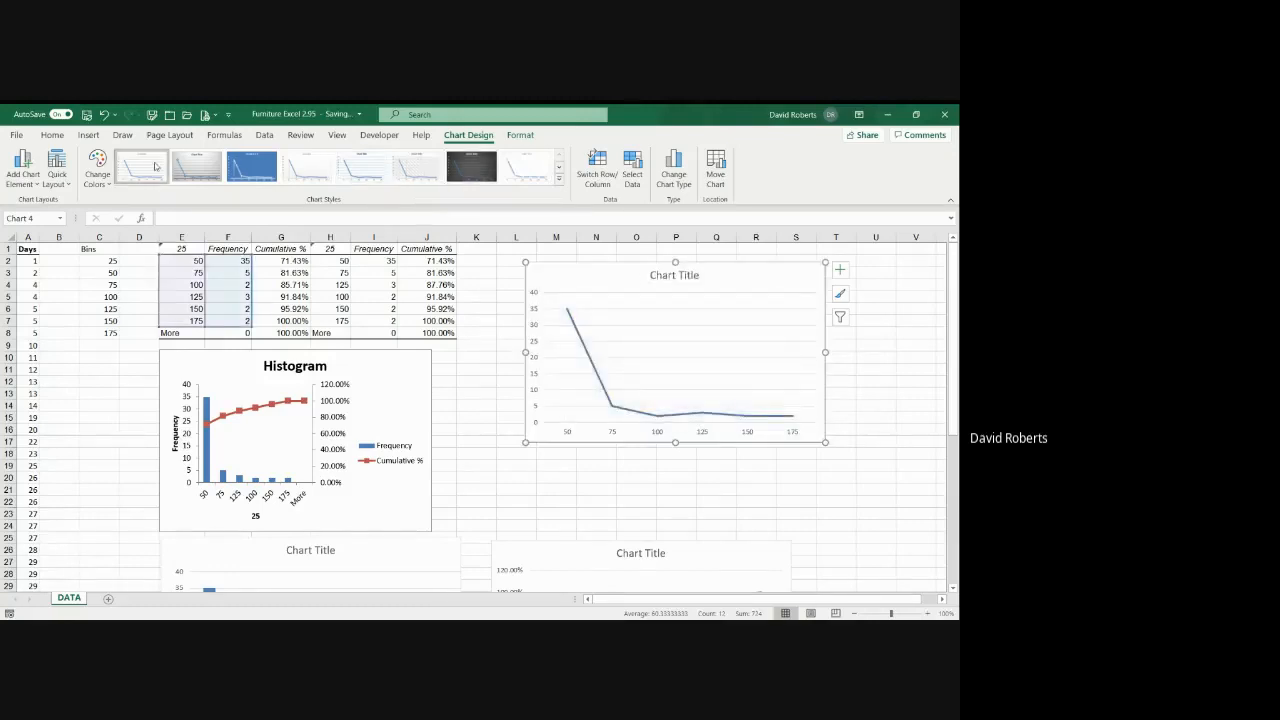
# Apply the plain white style with data labels along the line to the frequency chart and check its Line with Markers type
pyautogui.click(529, 169)
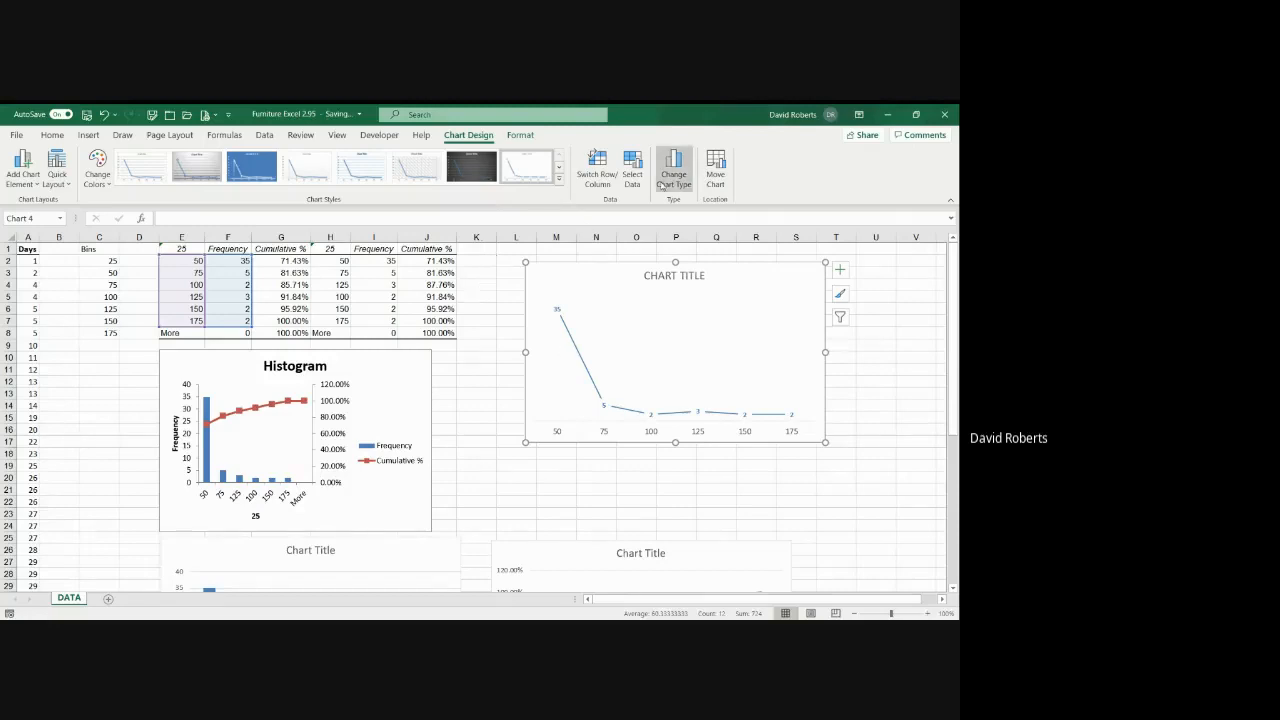
pyautogui.click(660, 185)
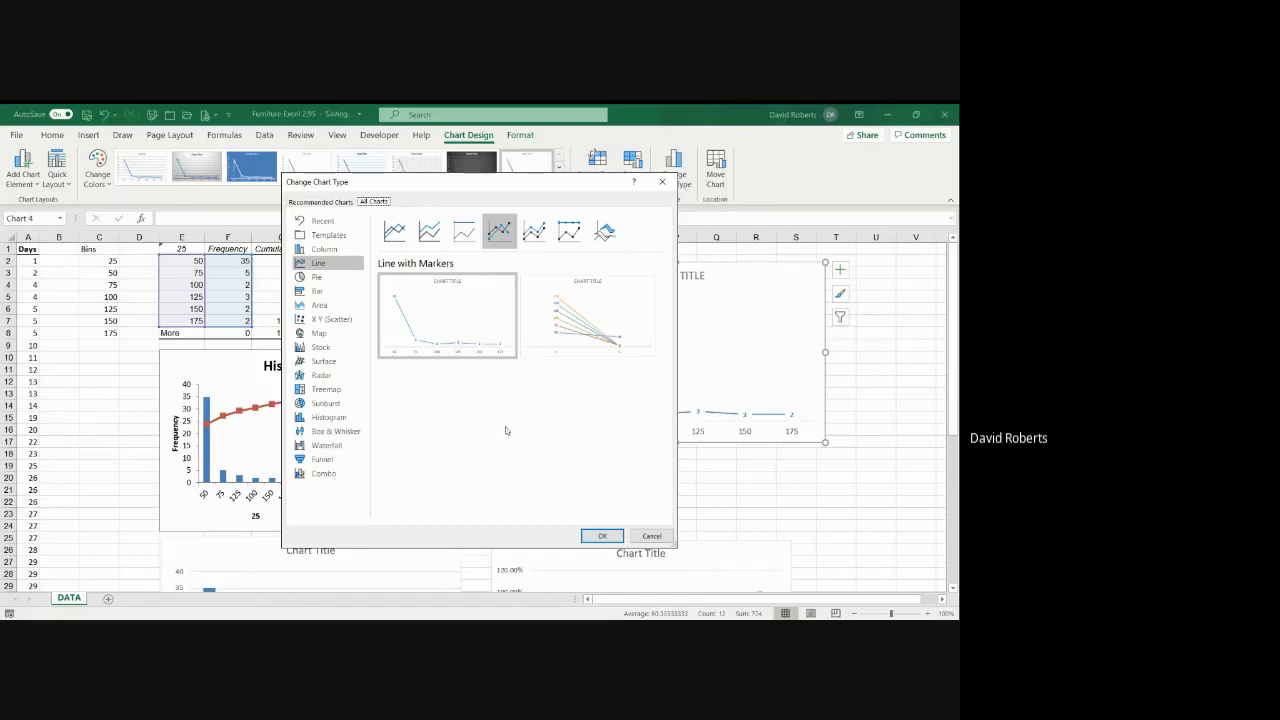
pyautogui.click(602, 536)
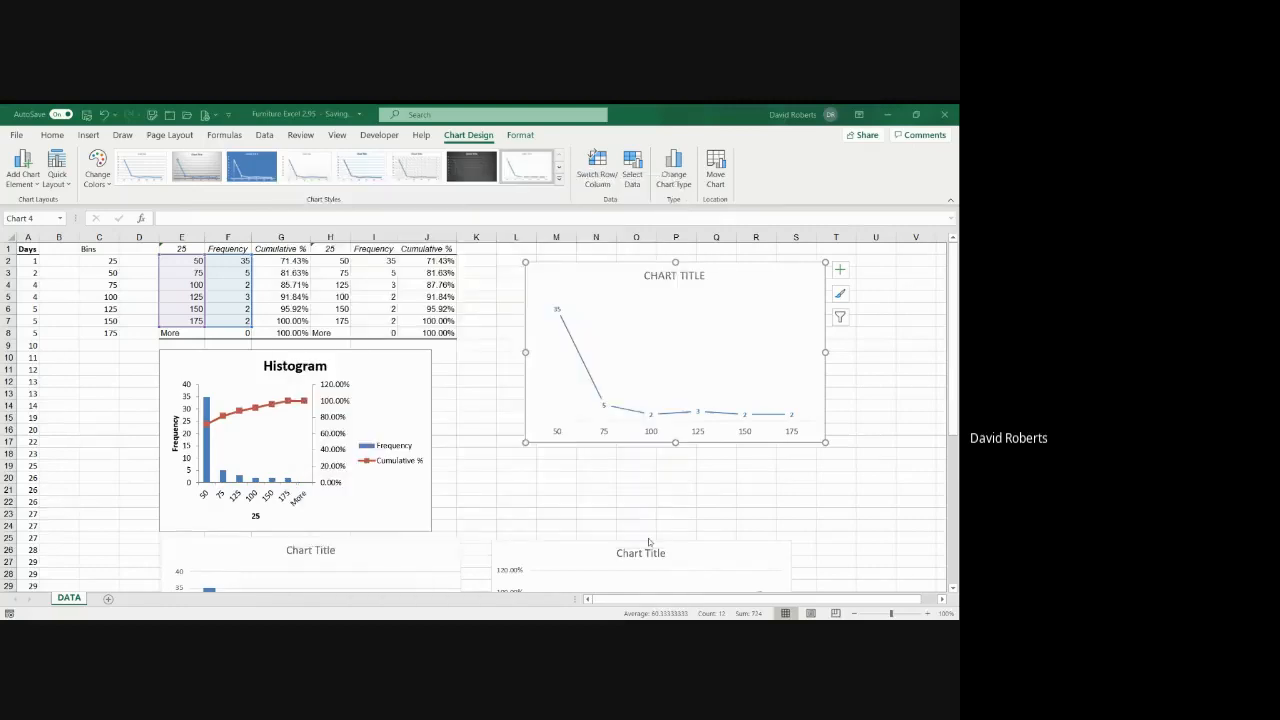